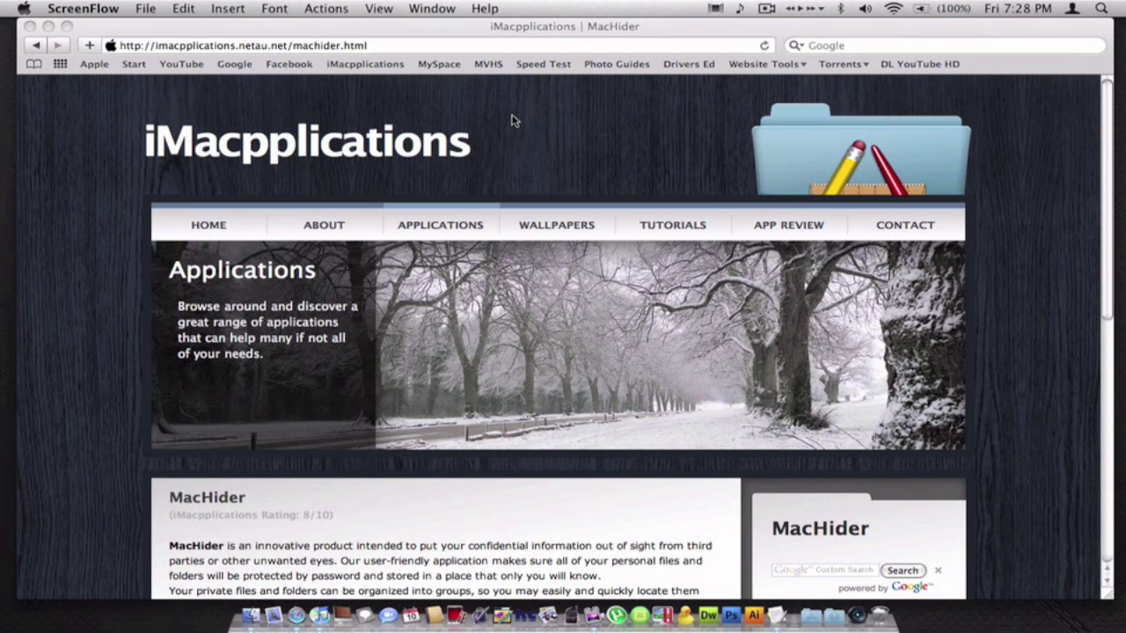
Download MacHider from its iMacpplications page and clear the older entries from the download list.
{"action": "scroll", "coordinate": [514, 120], "scroll_direction": "down", "scroll_amount": 5}
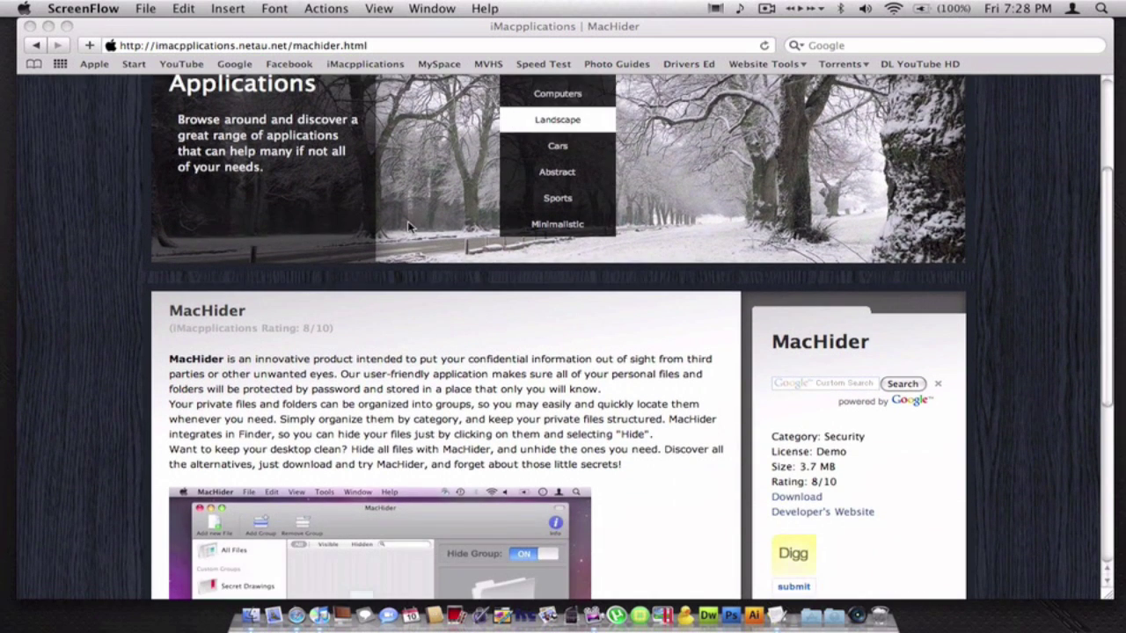
{"action": "left_click", "coordinate": [408, 226]}
{"action": "scroll", "coordinate": [408, 227], "scroll_direction": "down", "scroll_amount": 2}
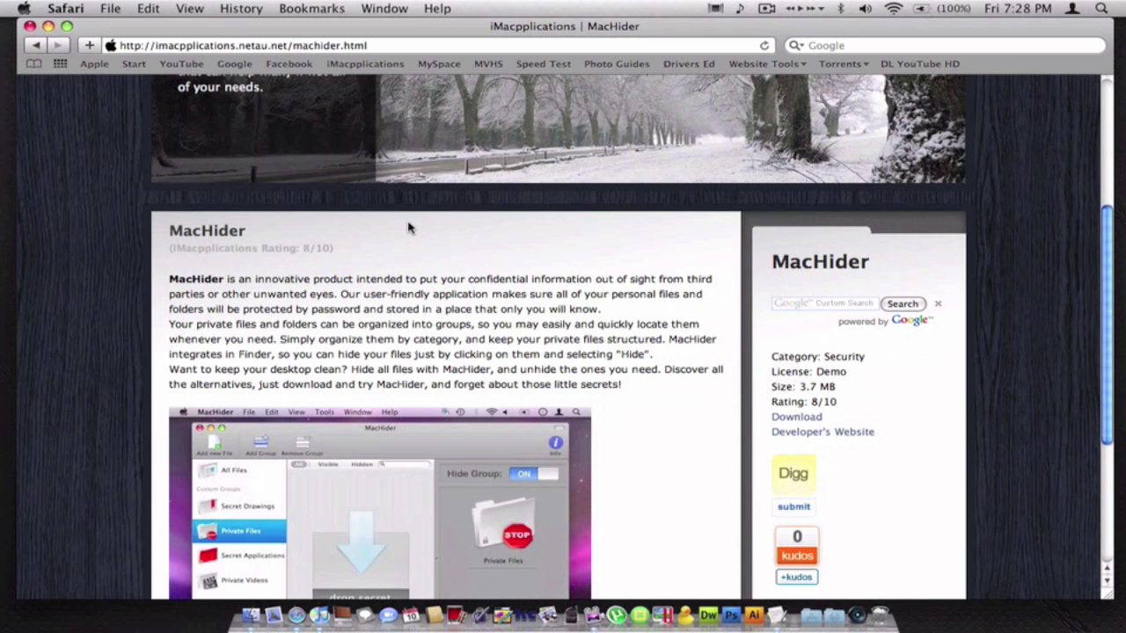
{"action": "scroll", "coordinate": [408, 227], "scroll_direction": "down", "scroll_amount": 3}
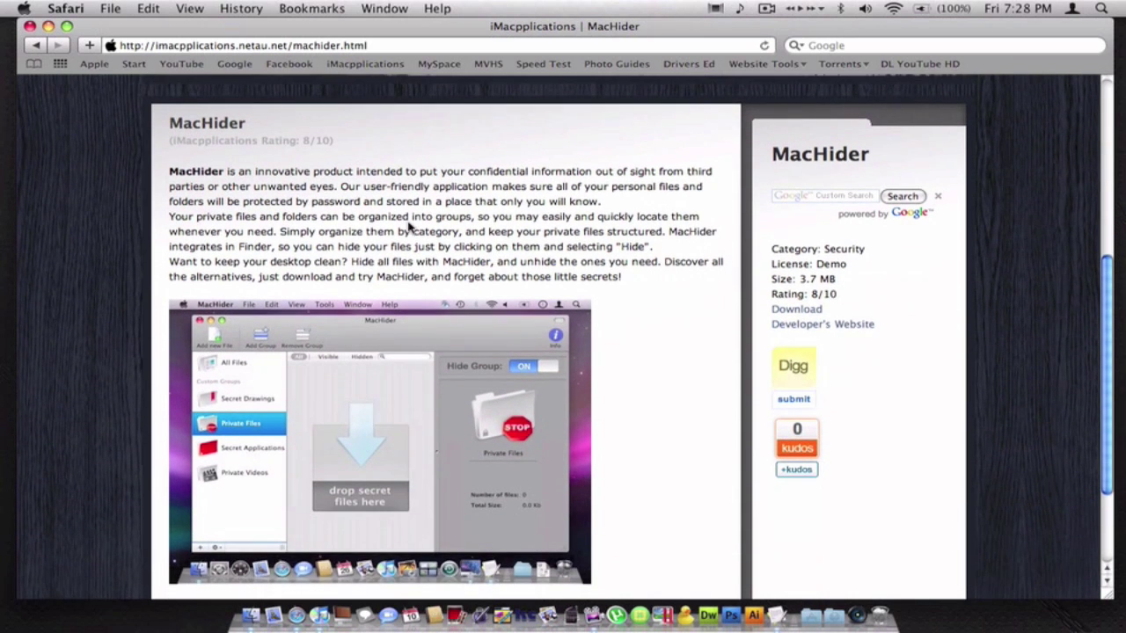
{"action": "left_click", "coordinate": [814, 313]}
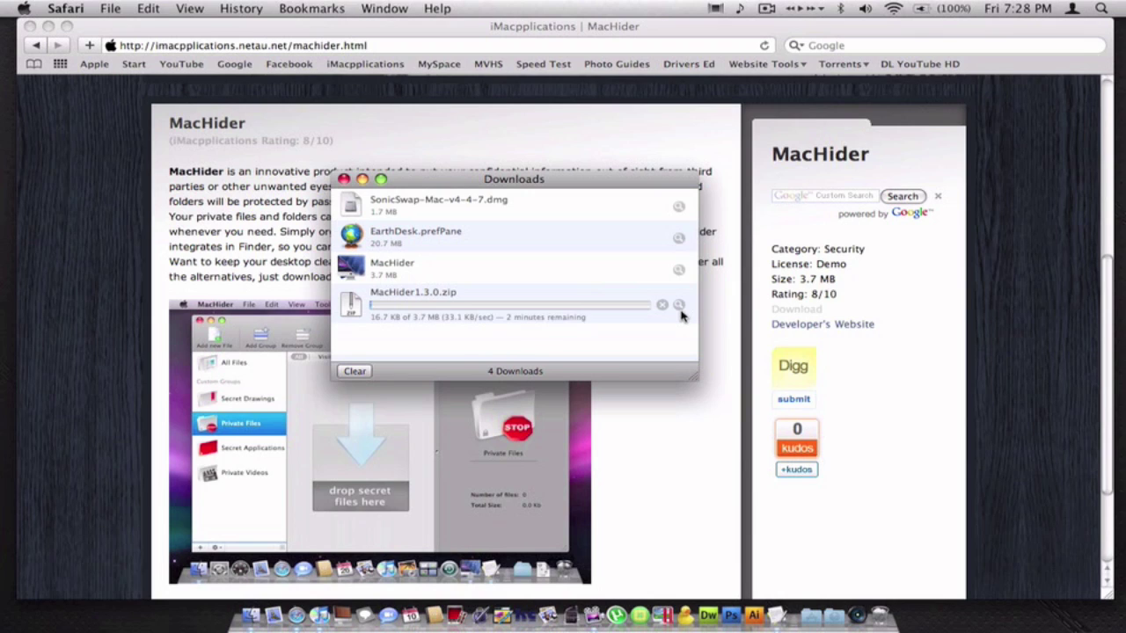
{"action": "left_click", "coordinate": [355, 371]}
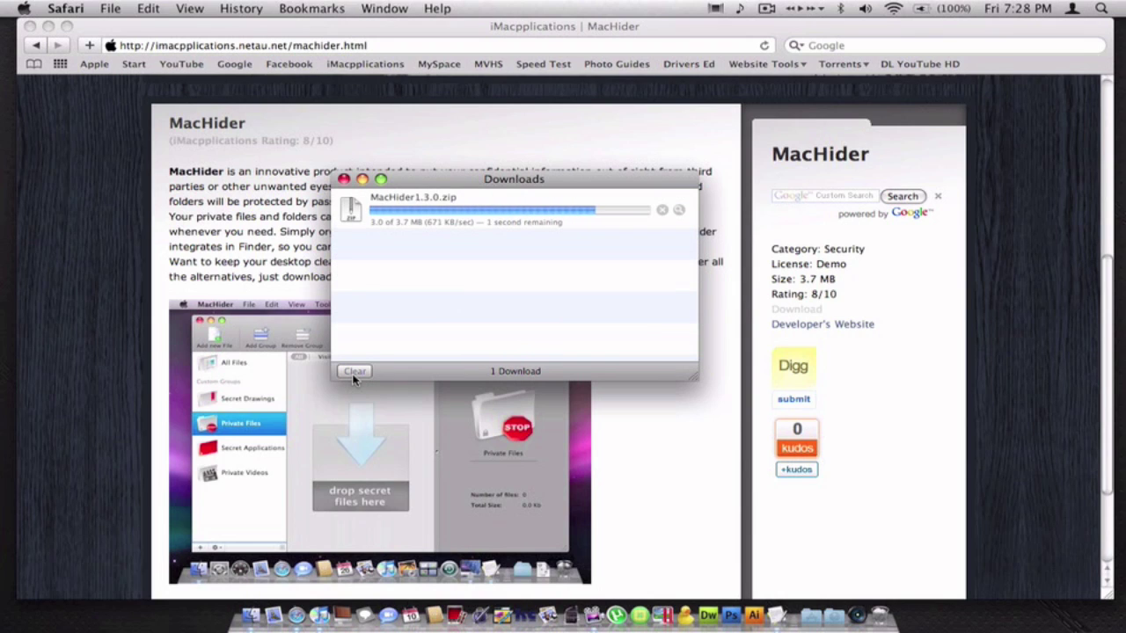
{"action": "left_click", "coordinate": [343, 179]}
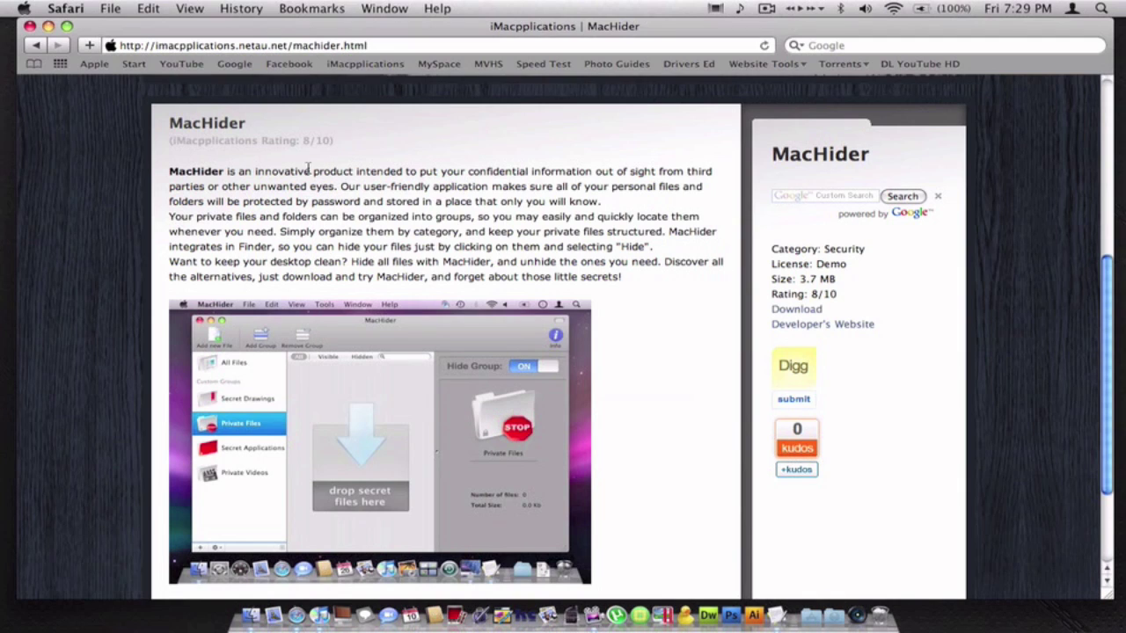
Close the browser window and move the downloaded MacHider application into the Applications folder.
{"action": "left_click", "coordinate": [29, 26]}
{"action": "left_click", "coordinate": [836, 620]}
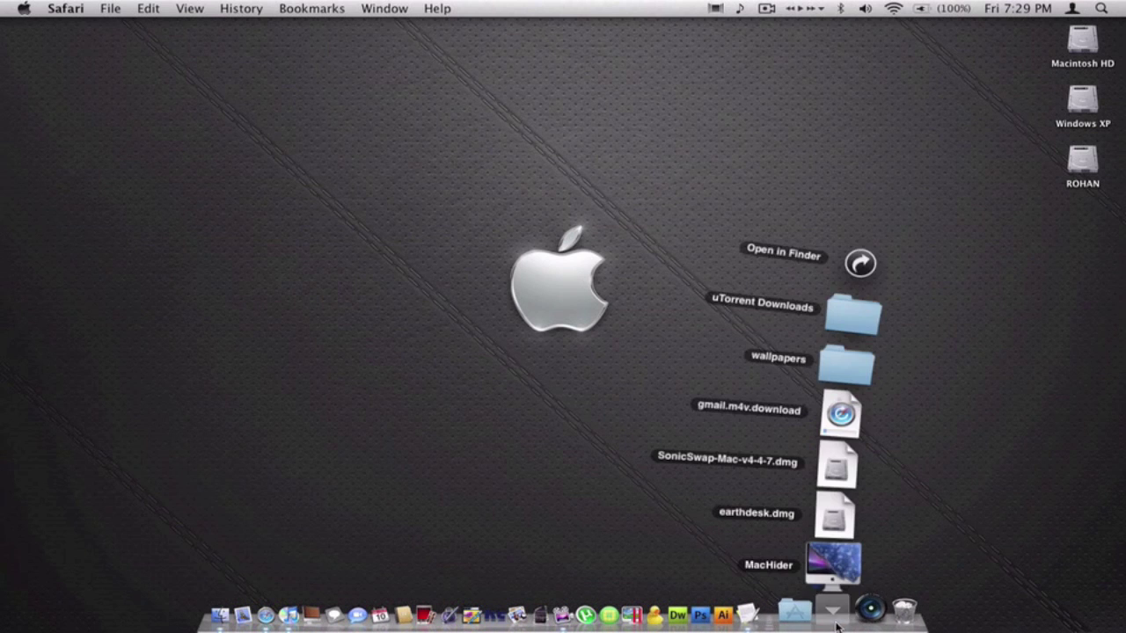
{"action": "left_click", "coordinate": [811, 600]}
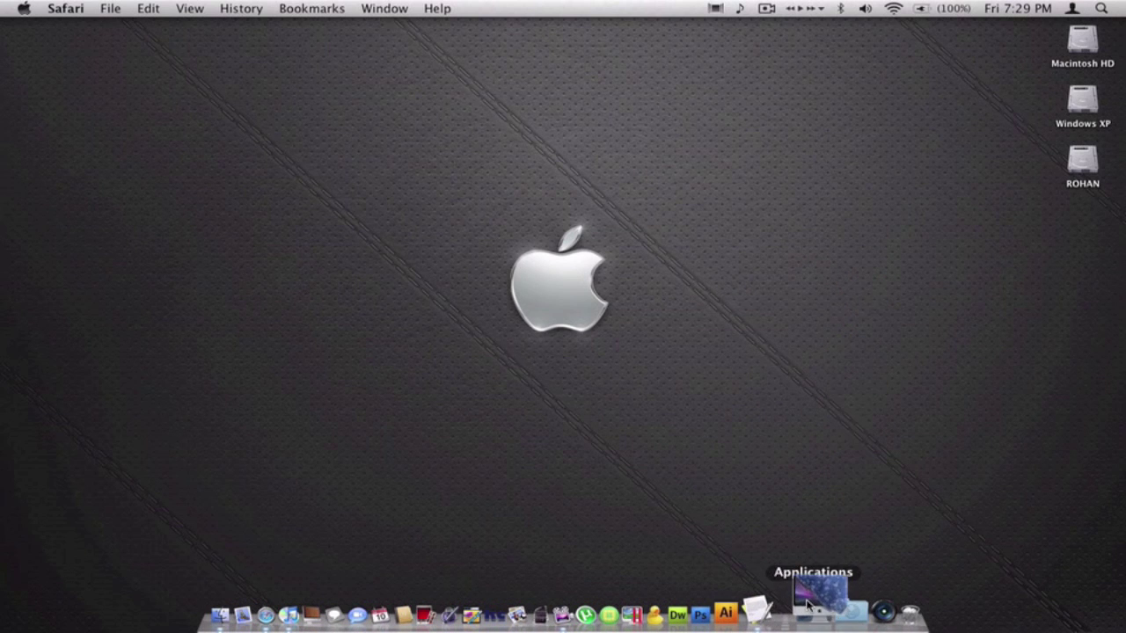
Launch MacHider from the Applications folder and approve opening the downloaded application.
{"action": "left_click", "coordinate": [807, 612]}
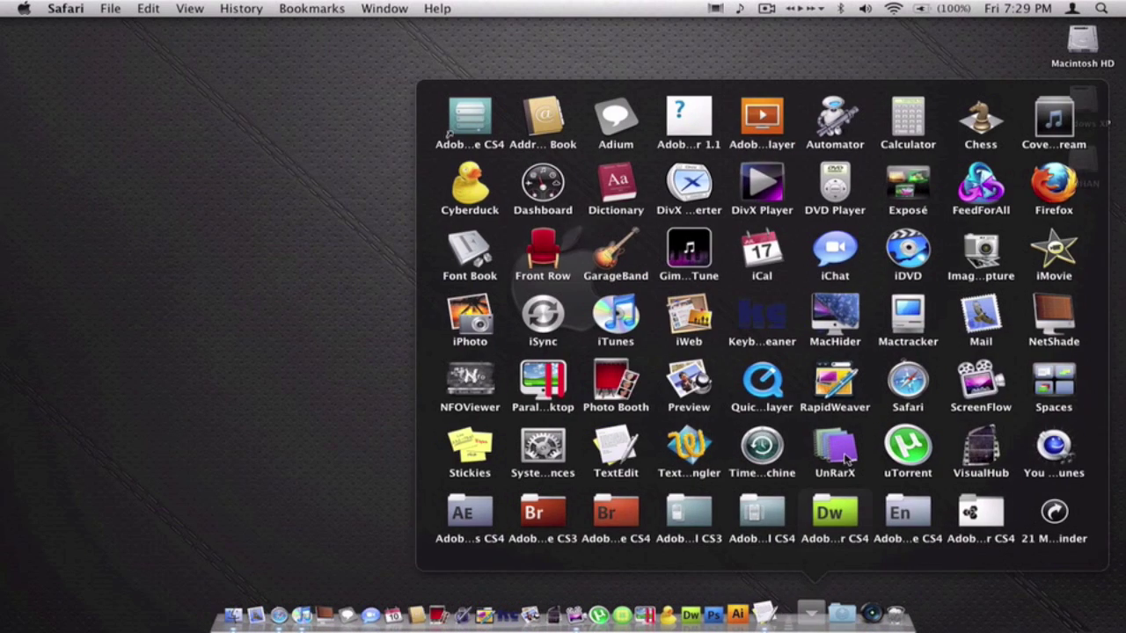
{"action": "left_click", "coordinate": [850, 349]}
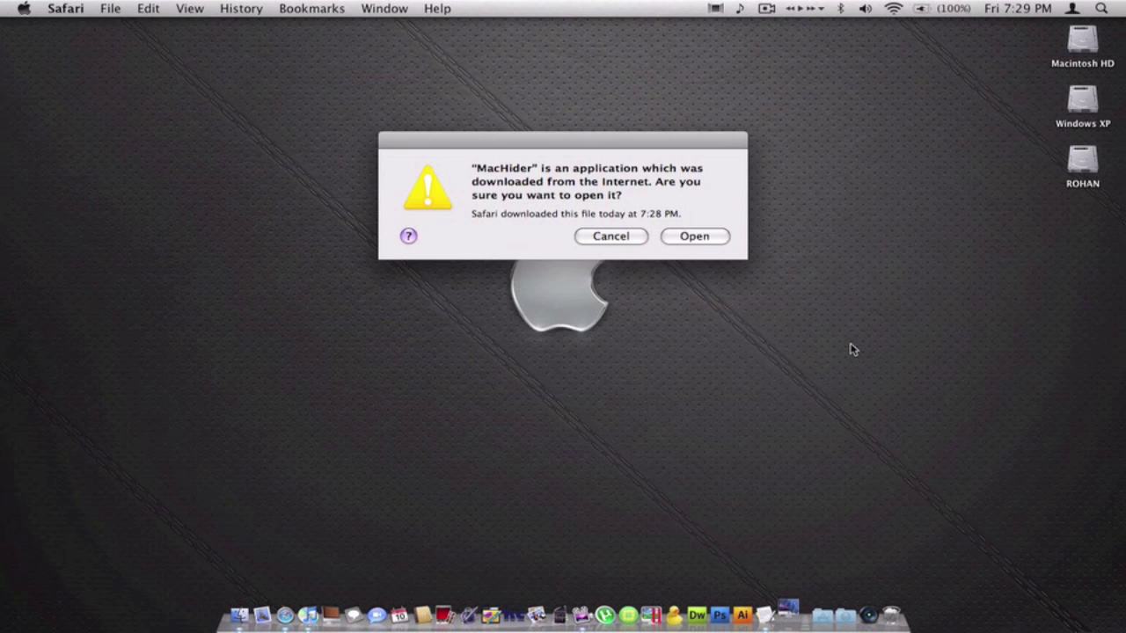
{"action": "left_click", "coordinate": [709, 238]}
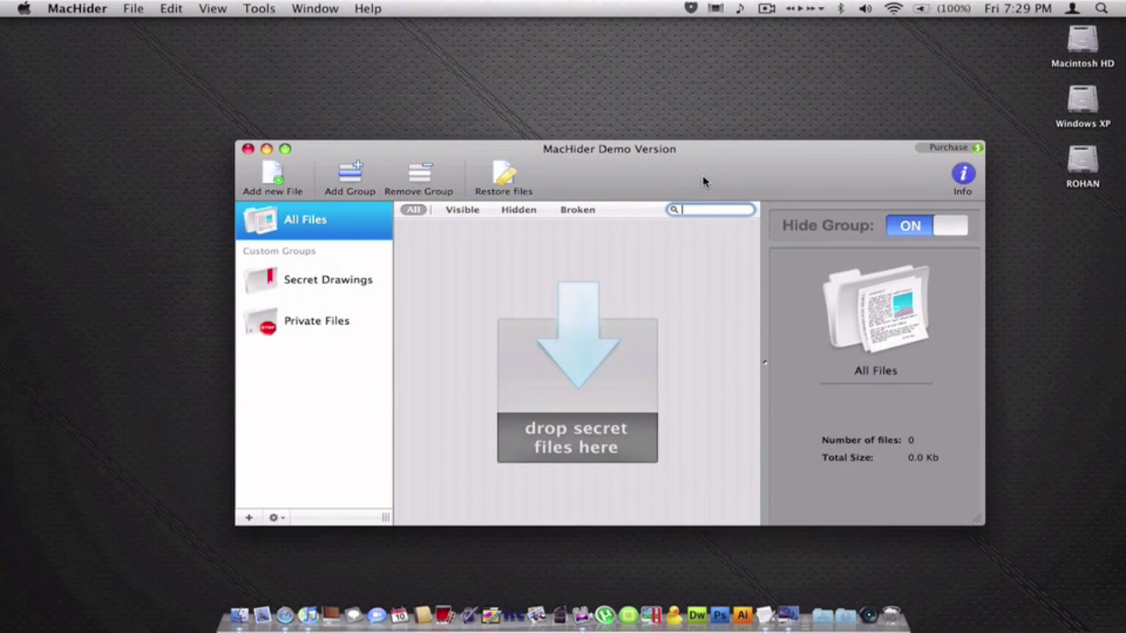
Switch to TextEdit and write "this is a hidden file" in a new document.
{"action": "left_click", "coordinate": [989, 249]}
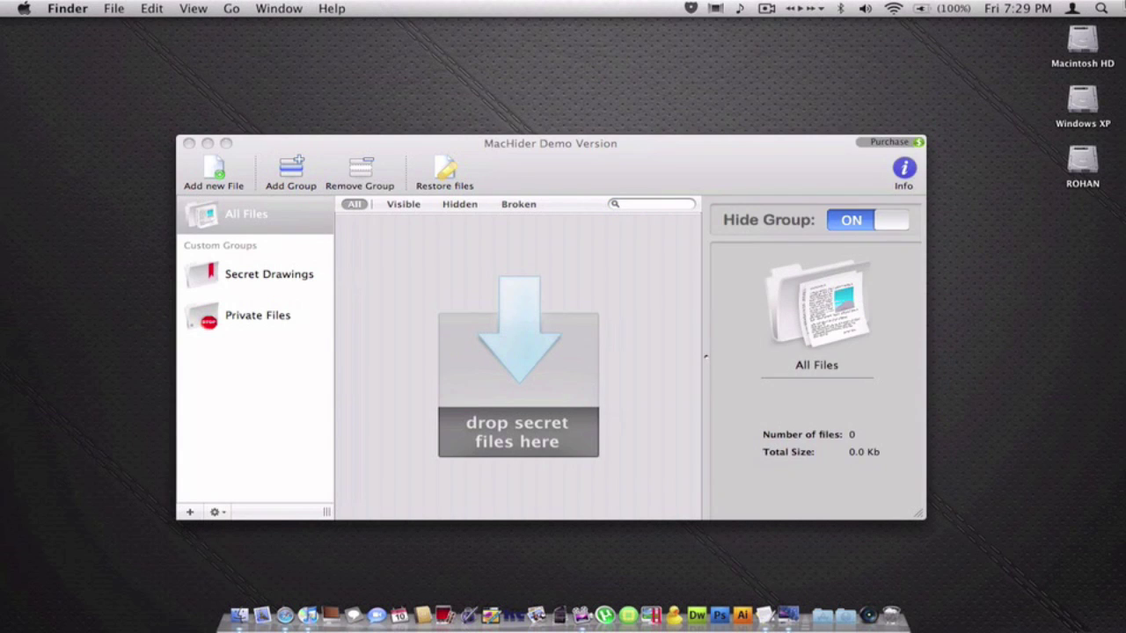
{"action": "key", "text": "super+space"}
{"action": "type", "text": "text"}
{"action": "key", "text": "Return"}
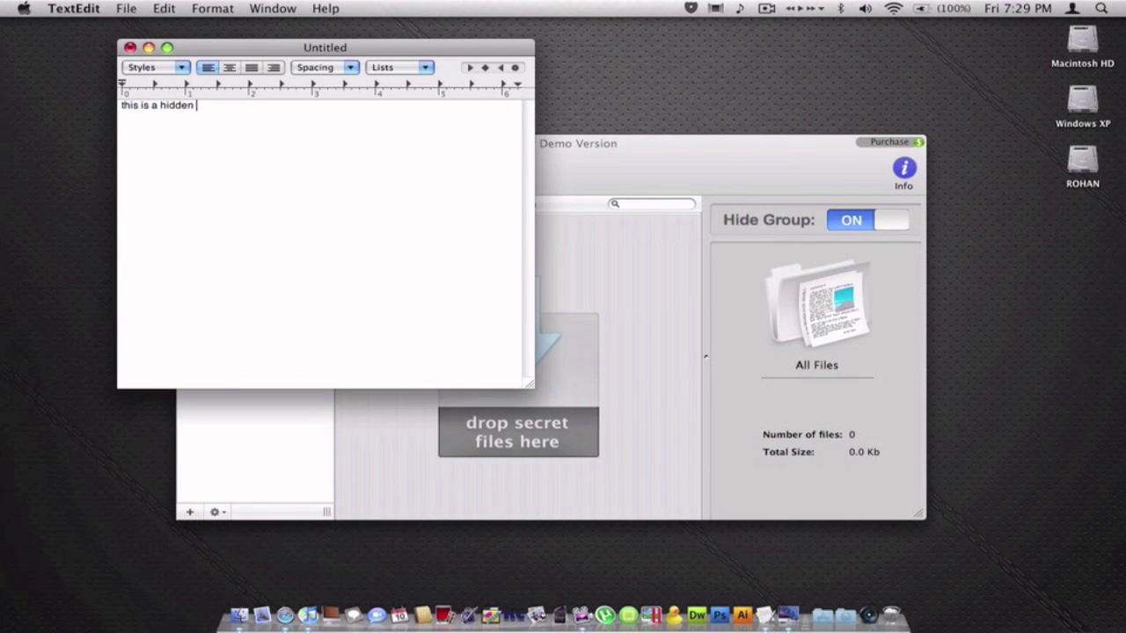
Save the text document as "hi" on the Desktop in Rich Text Format and close it.
{"action": "left_click", "coordinate": [129, 8]}
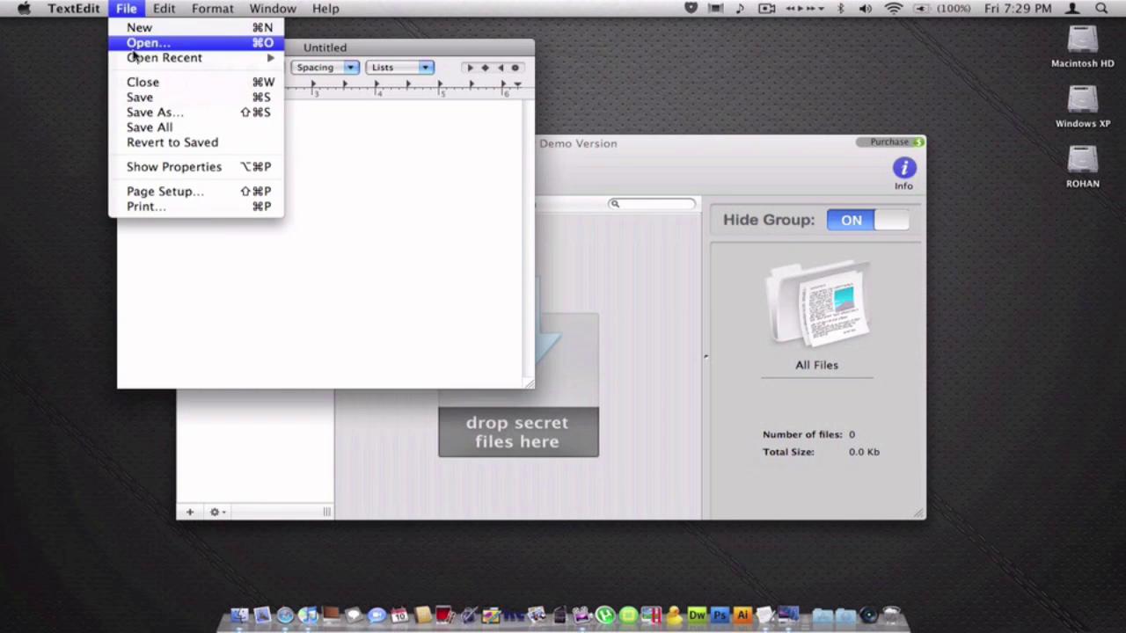
{"action": "left_click", "coordinate": [132, 100]}
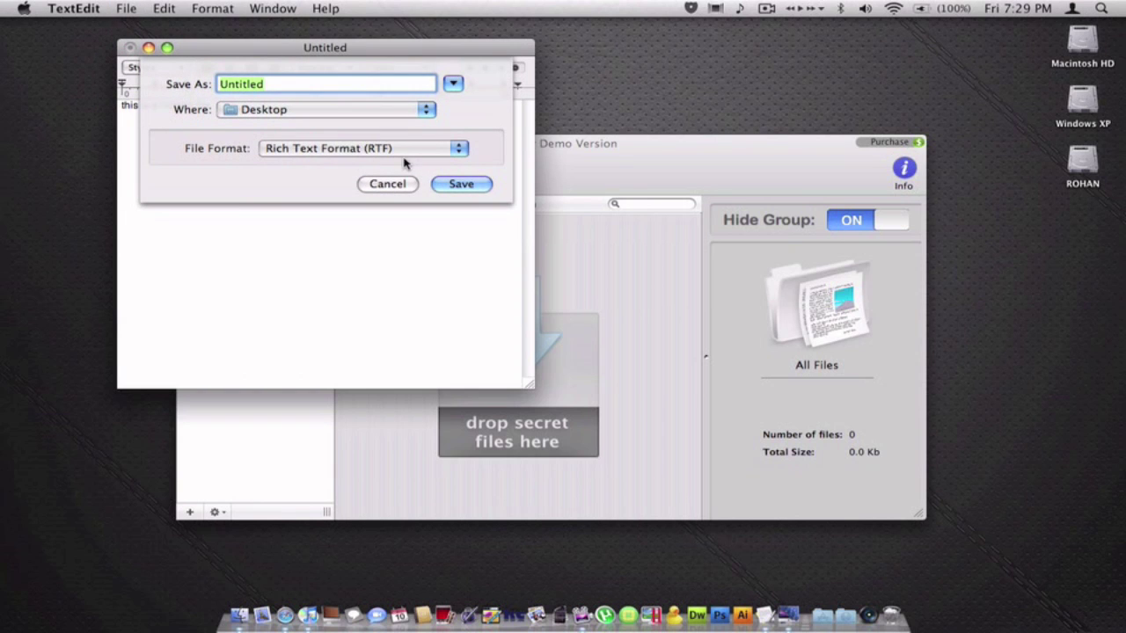
{"action": "type", "text": "hi"}
{"action": "left_click", "coordinate": [461, 184]}
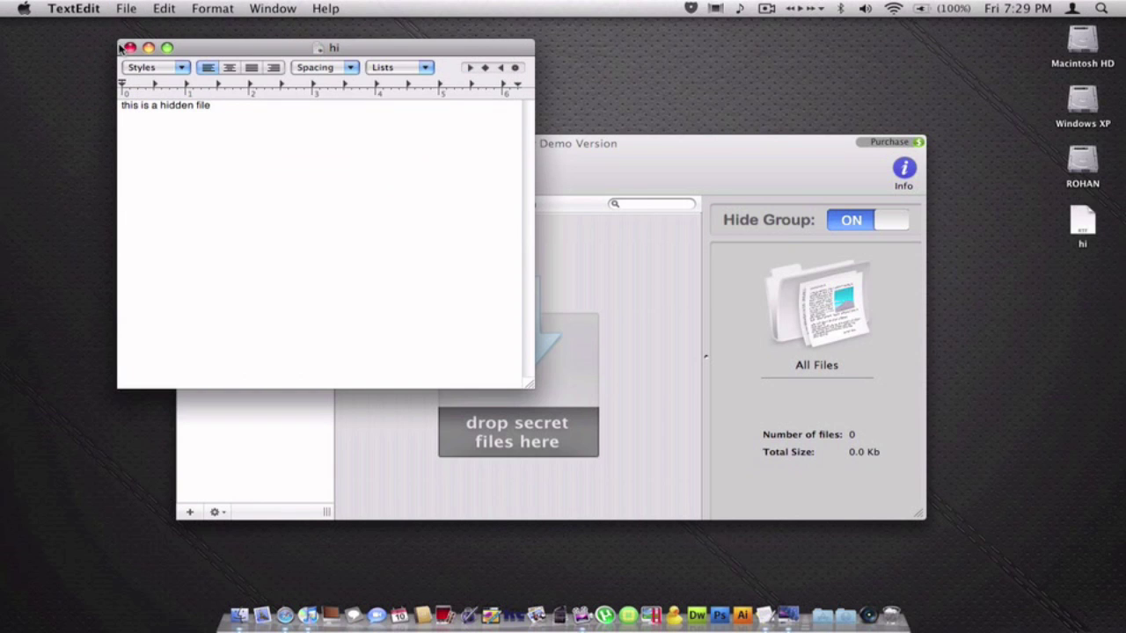
{"action": "left_click", "coordinate": [129, 48]}
Add the desktop file hi.rtf to All Files in MacHider and turn on hiding for it.
{"action": "left_click_drag", "start_coordinate": [1082, 231], "coordinate": [618, 348]}
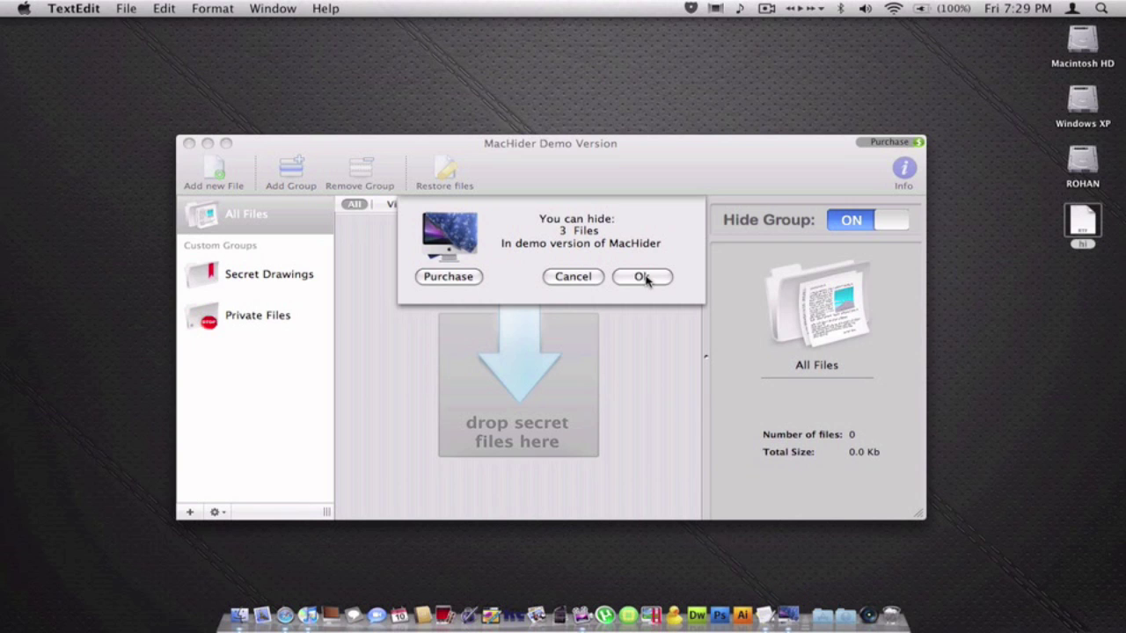
{"action": "left_click", "coordinate": [643, 277]}
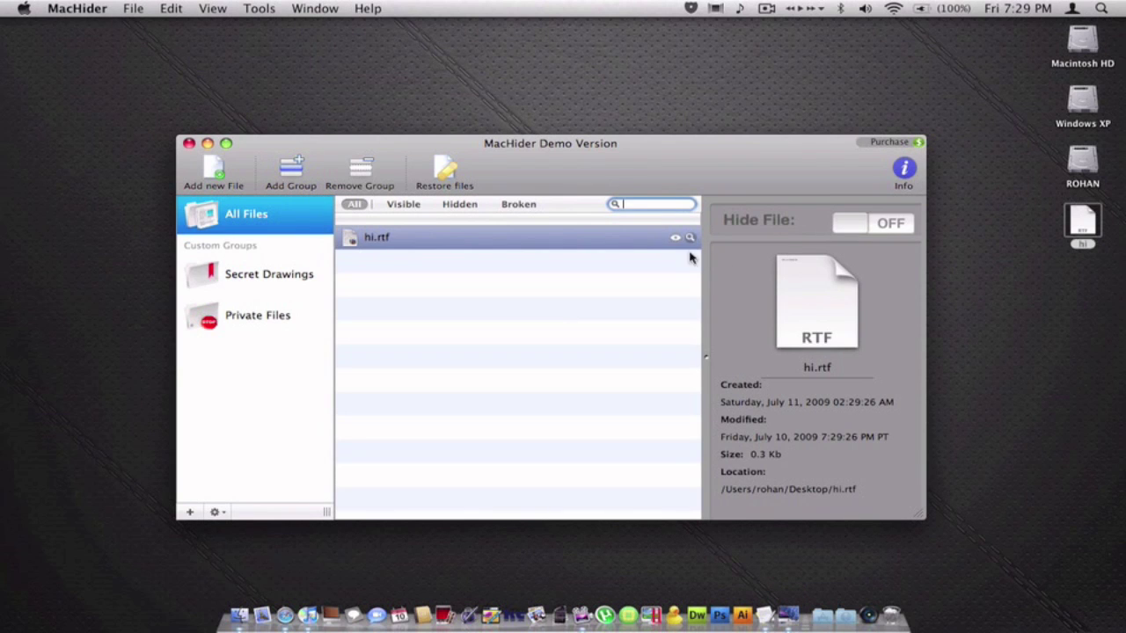
{"action": "left_click", "coordinate": [616, 255]}
{"action": "left_click", "coordinate": [616, 240]}
{"action": "left_click", "coordinate": [890, 223]}
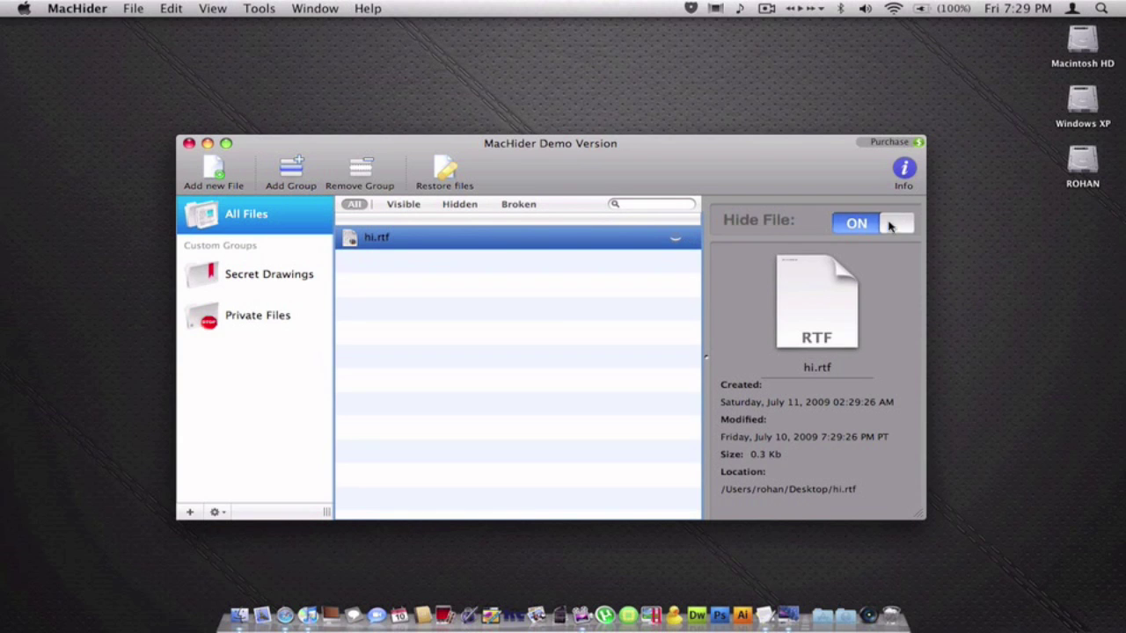
Toggle hiding of hi.rtf off and on again to demonstrate unhiding and rehiding the file.
{"action": "left_click", "coordinate": [886, 225]}
{"action": "left_click", "coordinate": [886, 225]}
{"action": "left_click", "coordinate": [845, 233]}
{"action": "left_click", "coordinate": [889, 234]}
Create a desktop folder named "hiasdf" and add it to the Secret Drawings group in MacHider.
{"action": "left_click", "coordinate": [239, 279]}
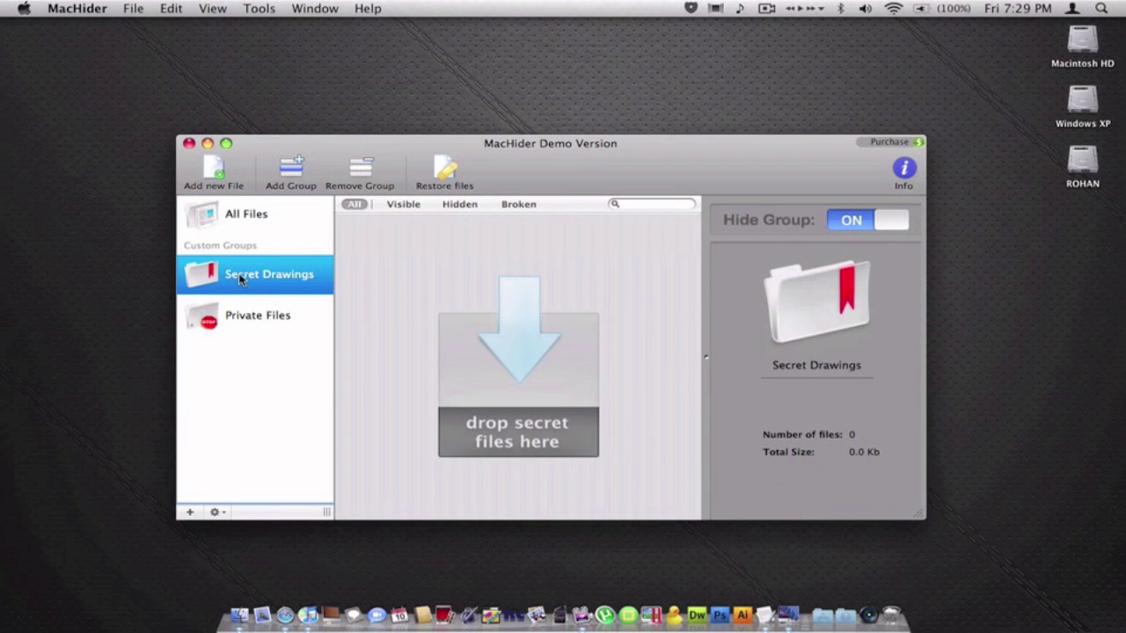
{"action": "left_click", "coordinate": [978, 326]}
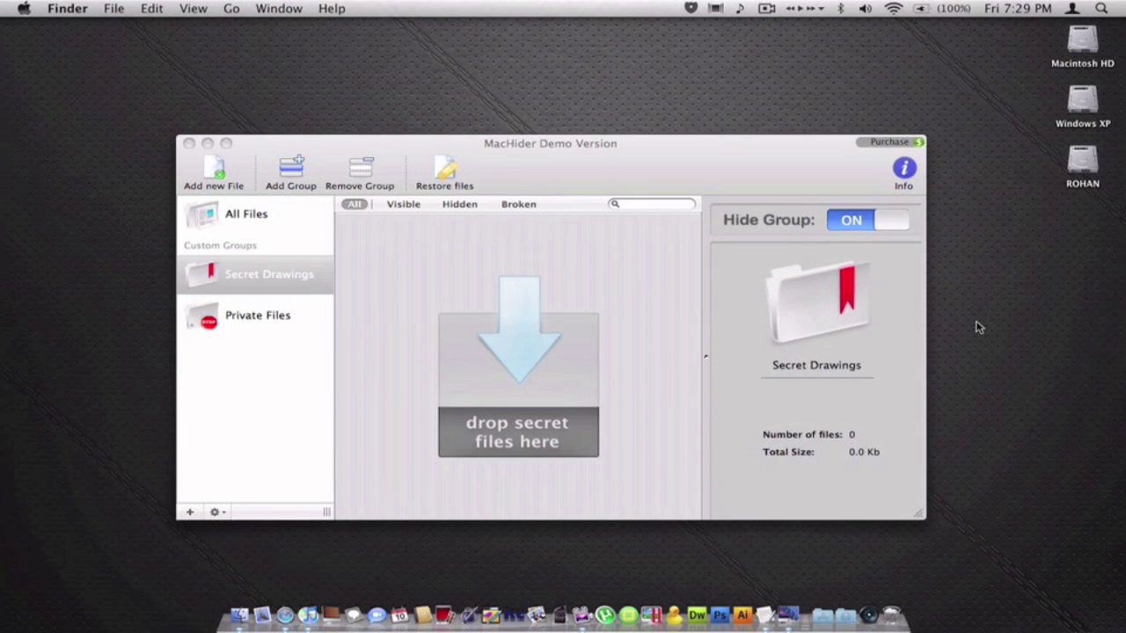
{"action": "right_click", "coordinate": [977, 327]}
{"action": "left_click", "coordinate": [977, 330]}
{"action": "type", "text": "hiasdf"}
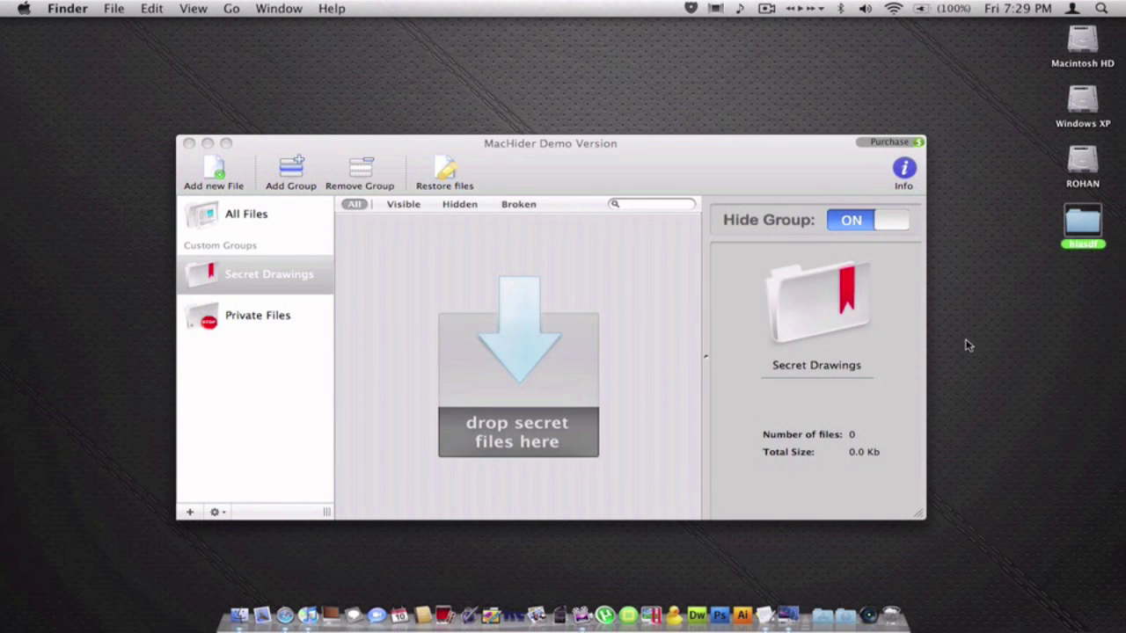
{"action": "key", "text": "Return"}
{"action": "left_click_drag", "start_coordinate": [1083, 224], "coordinate": [569, 319]}
{"action": "left_click", "coordinate": [642, 277]}
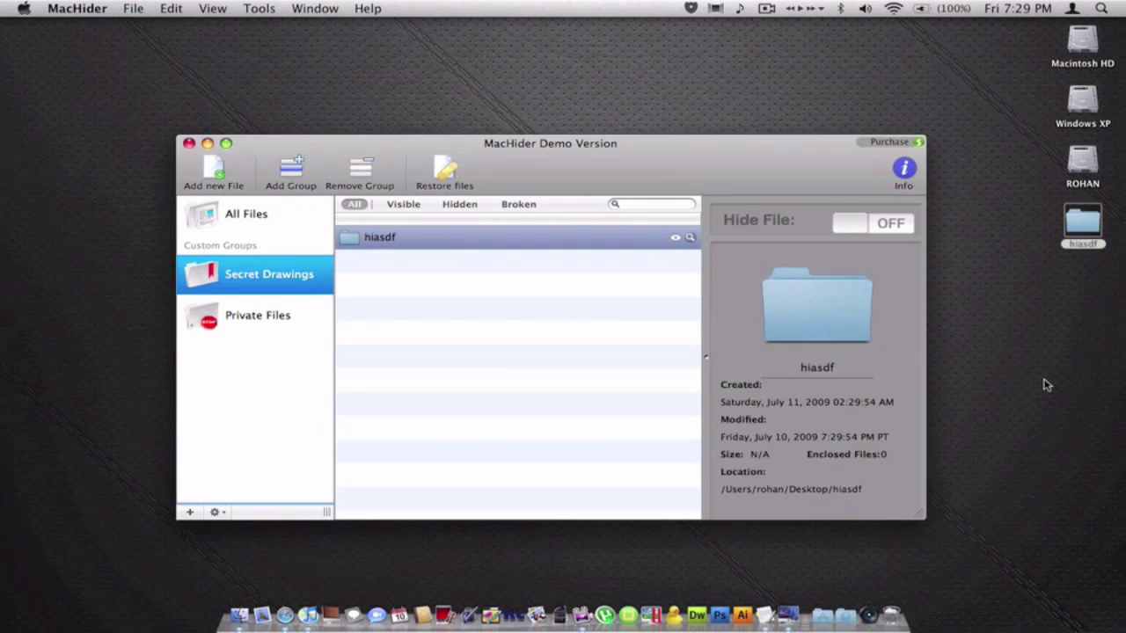
Create a second desktop folder named "adsf" and add it to the Secret Drawings group.
{"action": "right_click", "coordinate": [1043, 384]}
{"action": "left_click", "coordinate": [1043, 387]}
{"action": "type", "text": "adsf"}
{"action": "key", "text": "Return"}
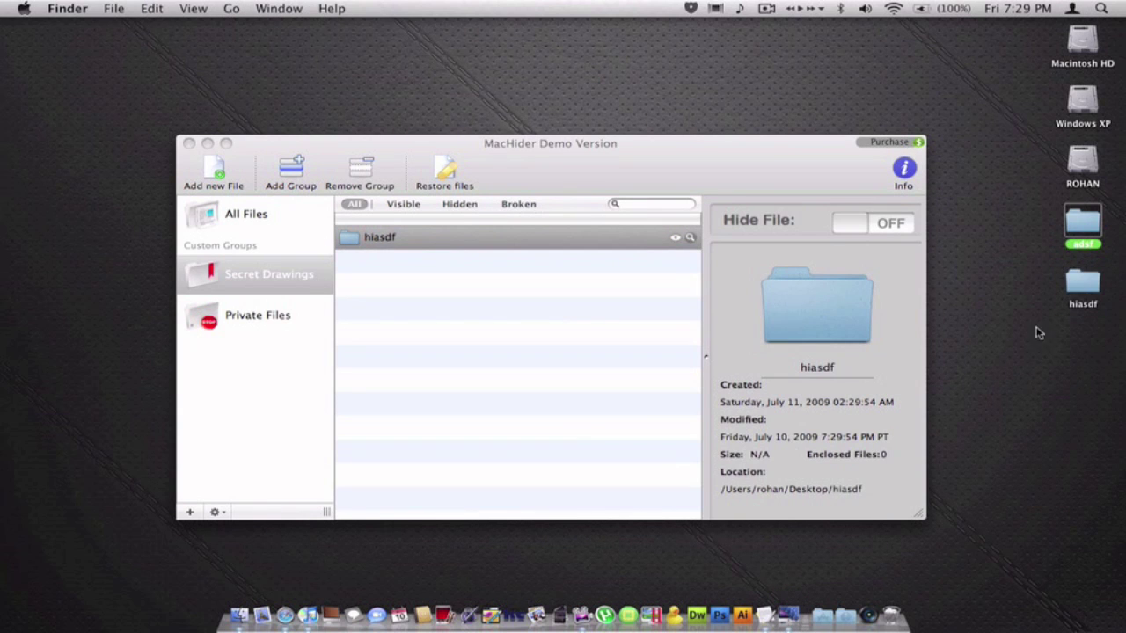
{"action": "left_click_drag", "start_coordinate": [1062, 226], "coordinate": [375, 378]}
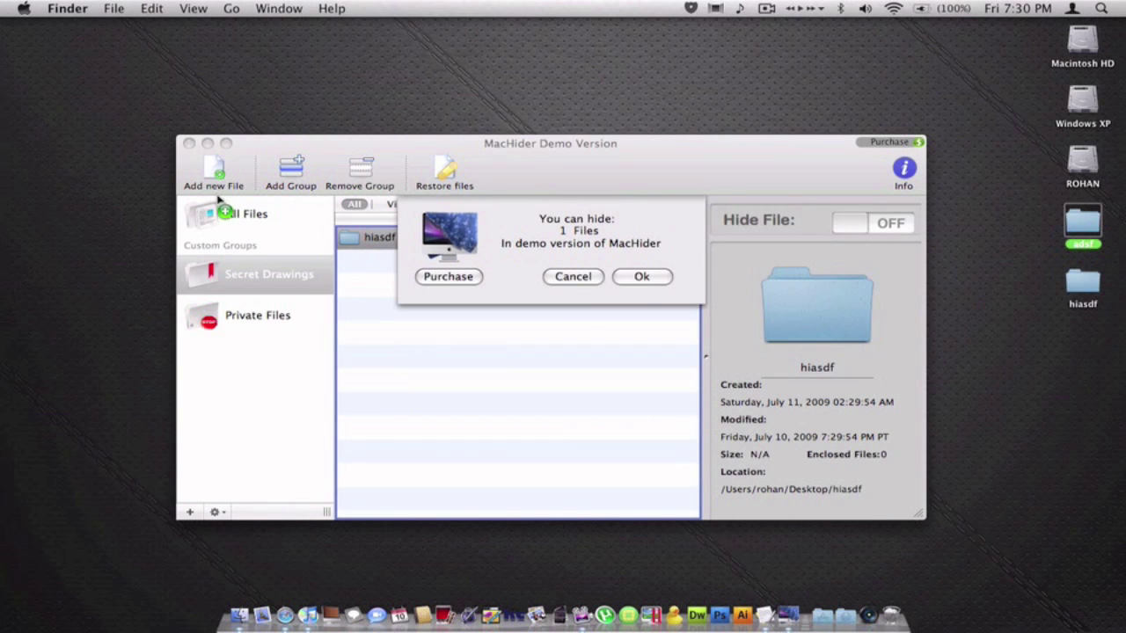
{"action": "left_click", "coordinate": [630, 281]}
{"action": "left_click", "coordinate": [627, 280]}
Try hiding the hiasdf folder in the Secret Drawings group and make it visible again.
{"action": "left_click", "coordinate": [294, 226]}
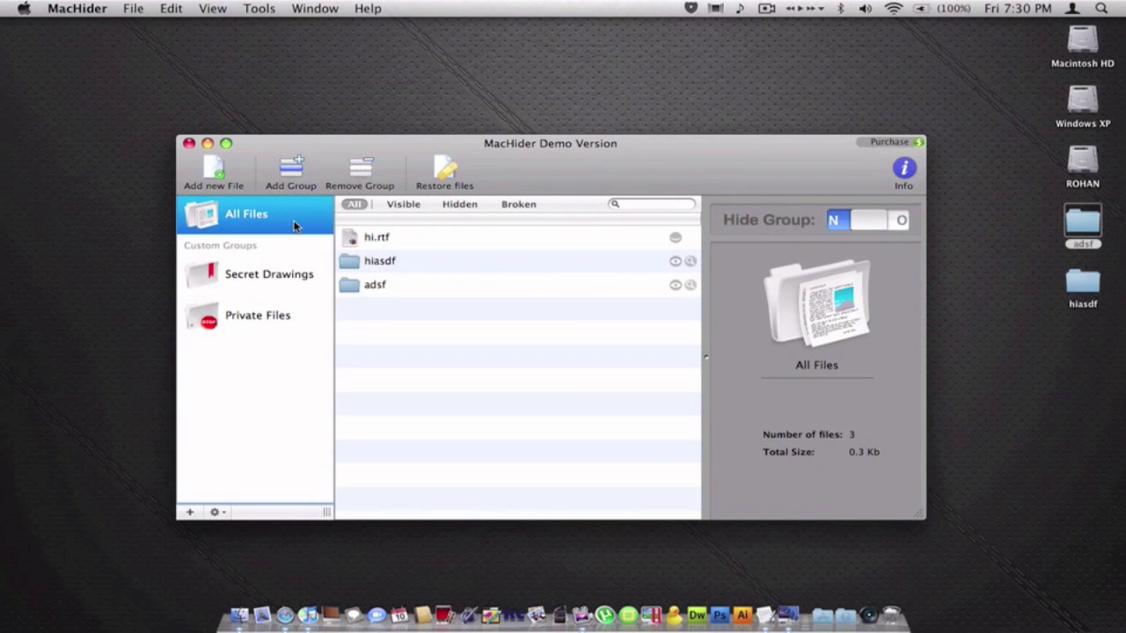
{"action": "left_click", "coordinate": [271, 281]}
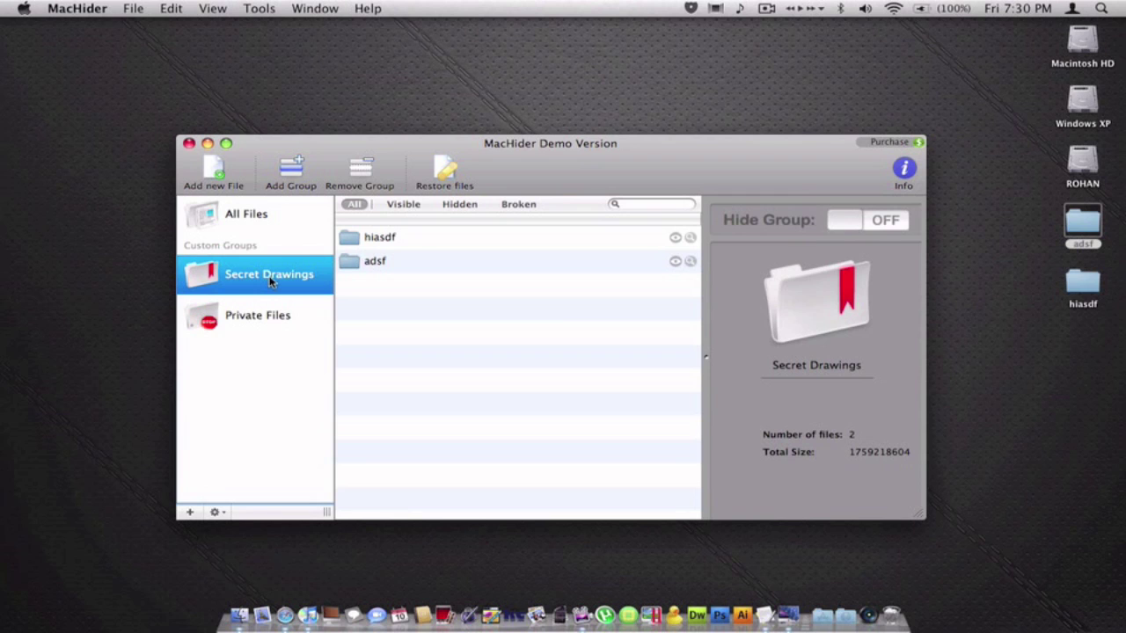
{"action": "left_click", "coordinate": [374, 246]}
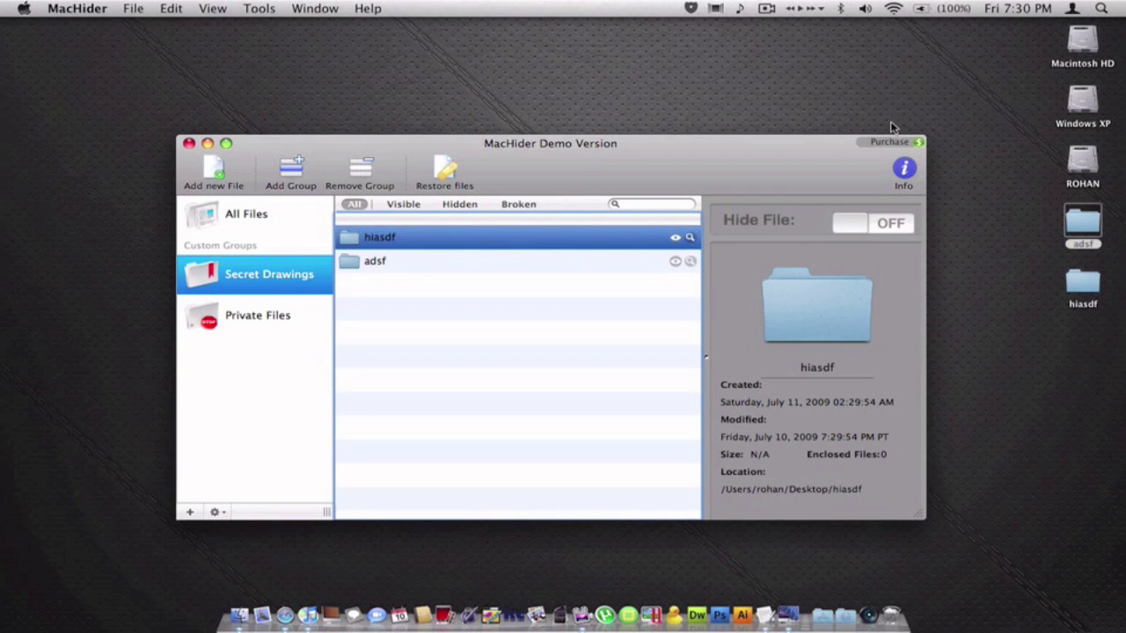
{"action": "left_click", "coordinate": [912, 232]}
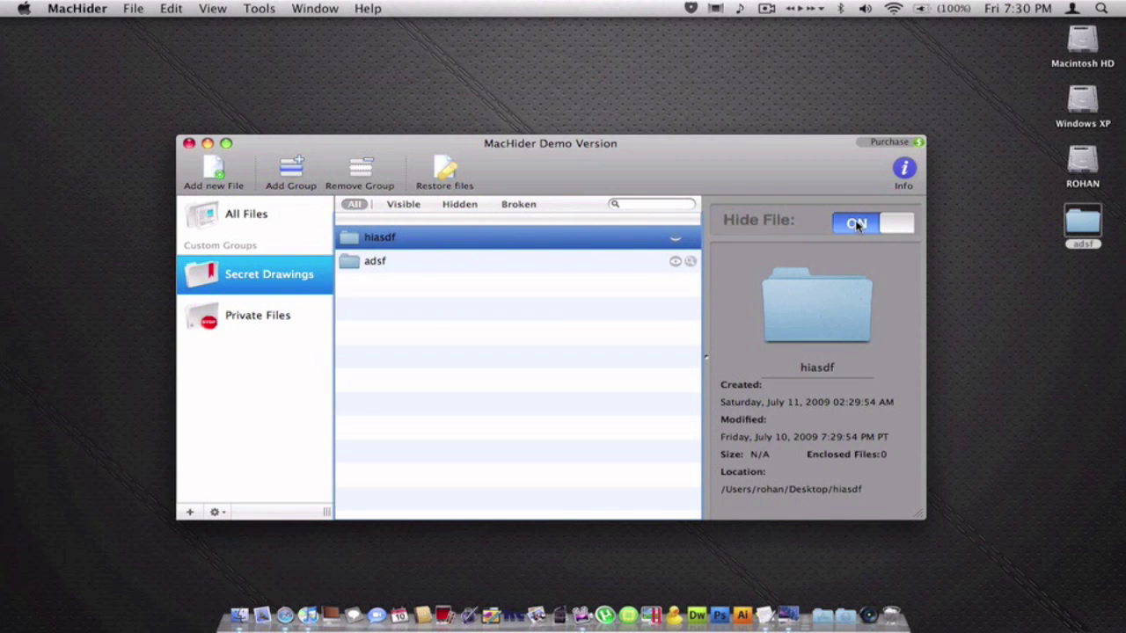
{"action": "left_click", "coordinate": [857, 224]}
{"action": "left_click", "coordinate": [857, 223]}
{"action": "left_click", "coordinate": [849, 222]}
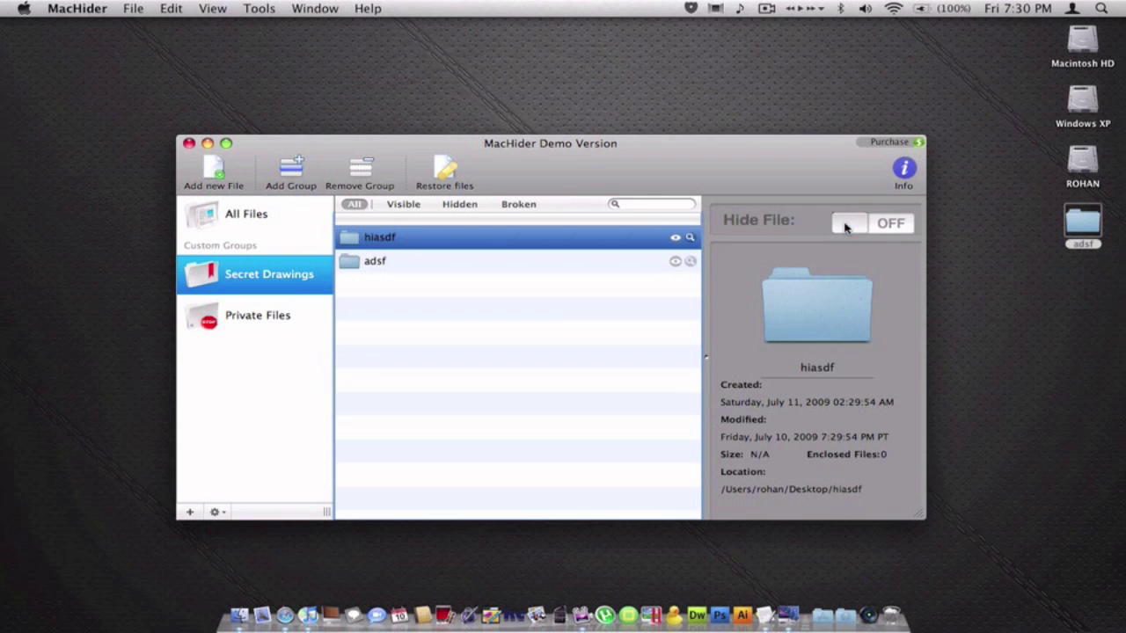
{"action": "left_click", "coordinate": [556, 264]}
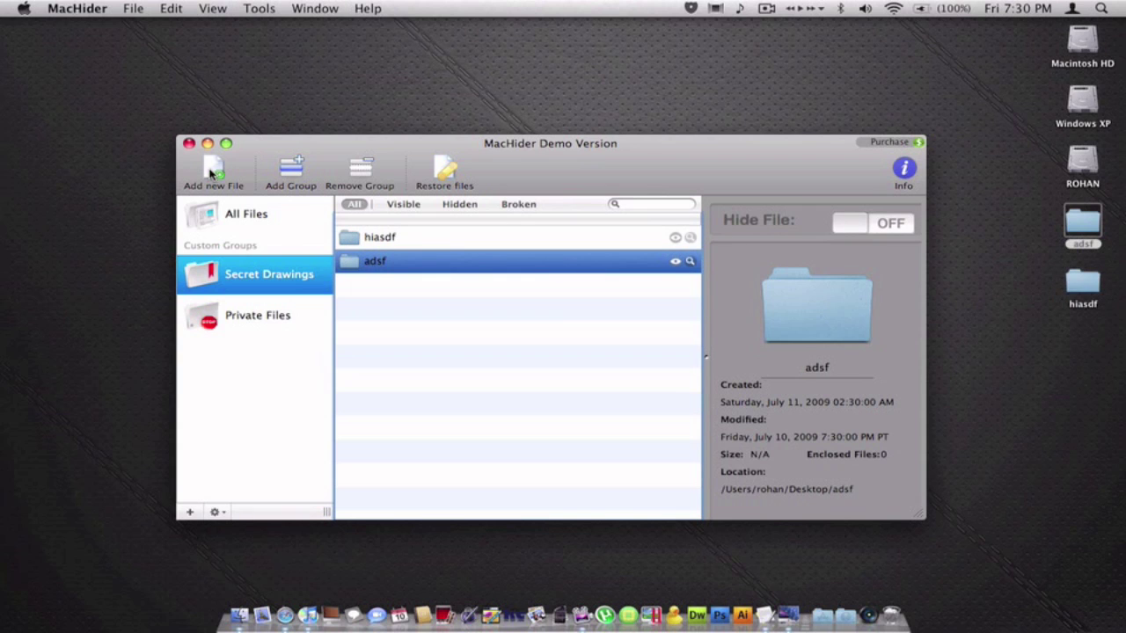
Install the Finder Plugin from MacHider's general preferences and restart Finder.
{"action": "left_click", "coordinate": [77, 8]}
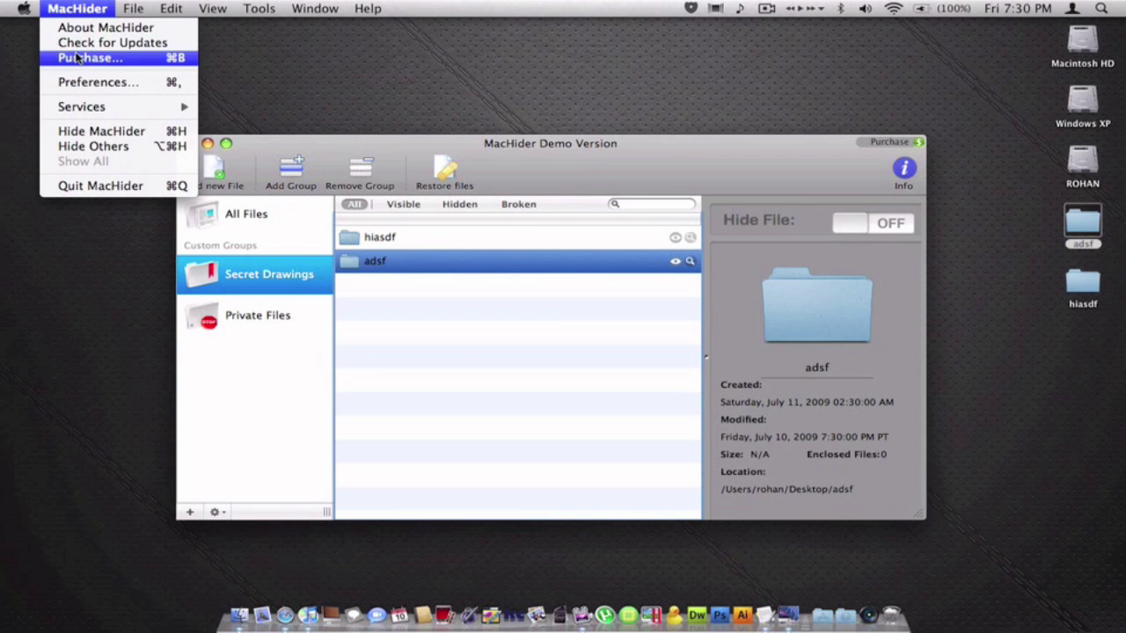
{"action": "left_click", "coordinate": [79, 83]}
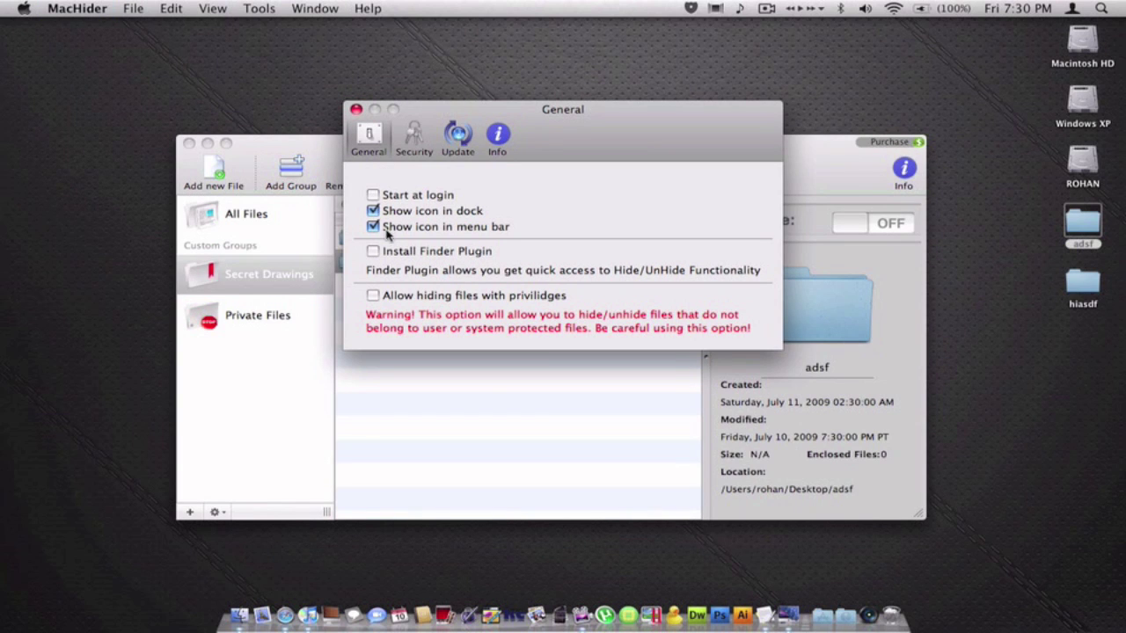
{"action": "left_click", "coordinate": [419, 253]}
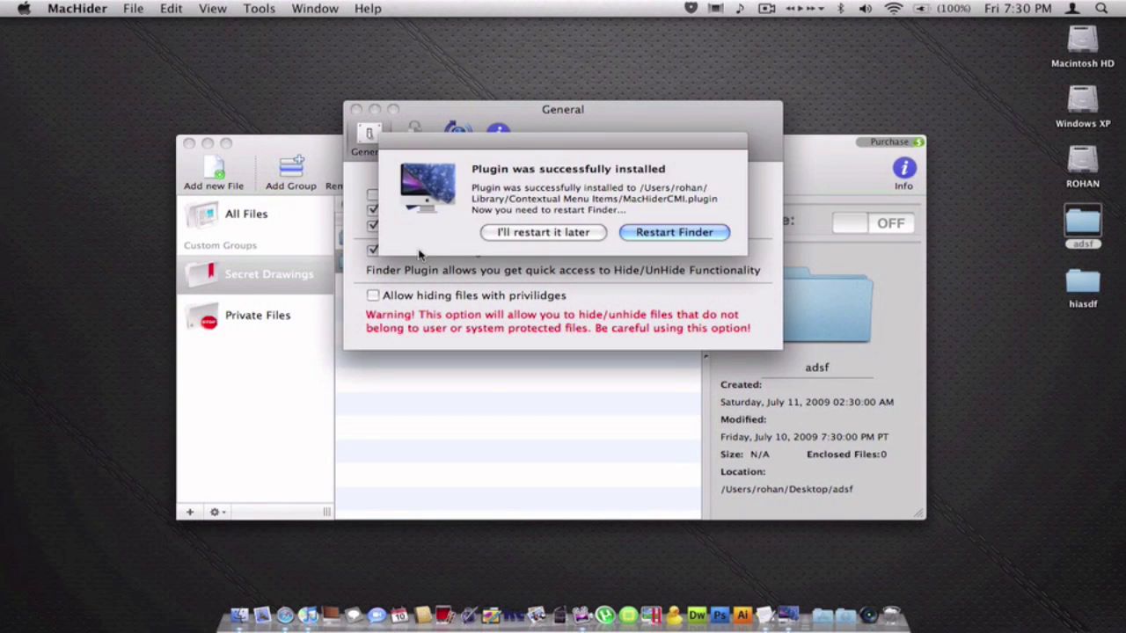
{"action": "left_click", "coordinate": [642, 235]}
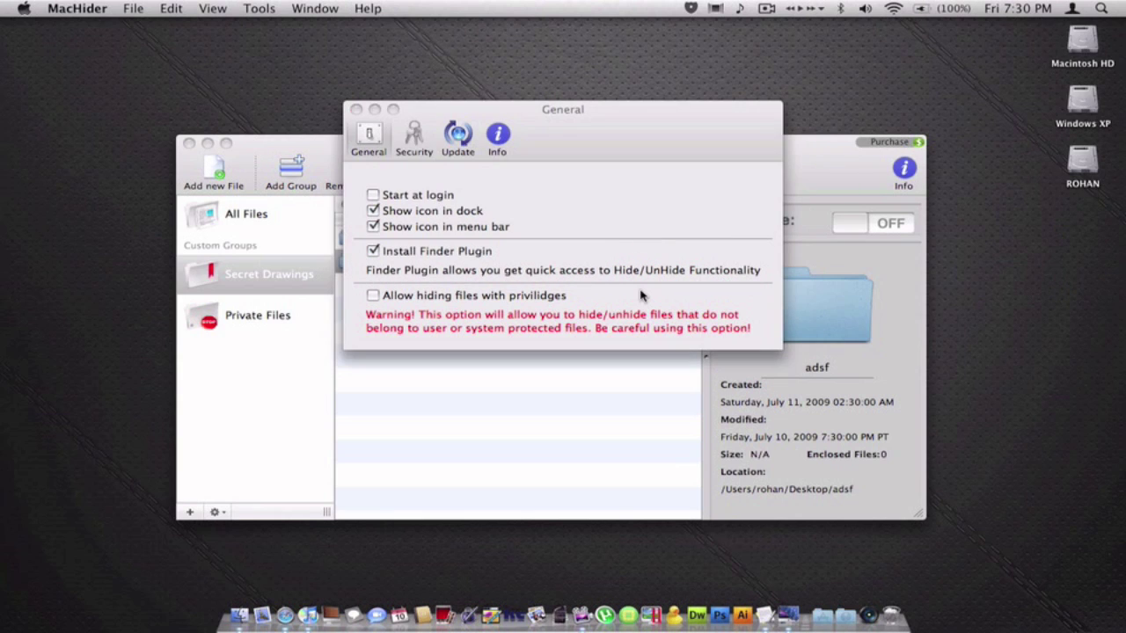
Hide the adsf folder on the desktop through the MacHider plugin's Hide files command in Finder.
{"action": "left_click", "coordinate": [1092, 224]}
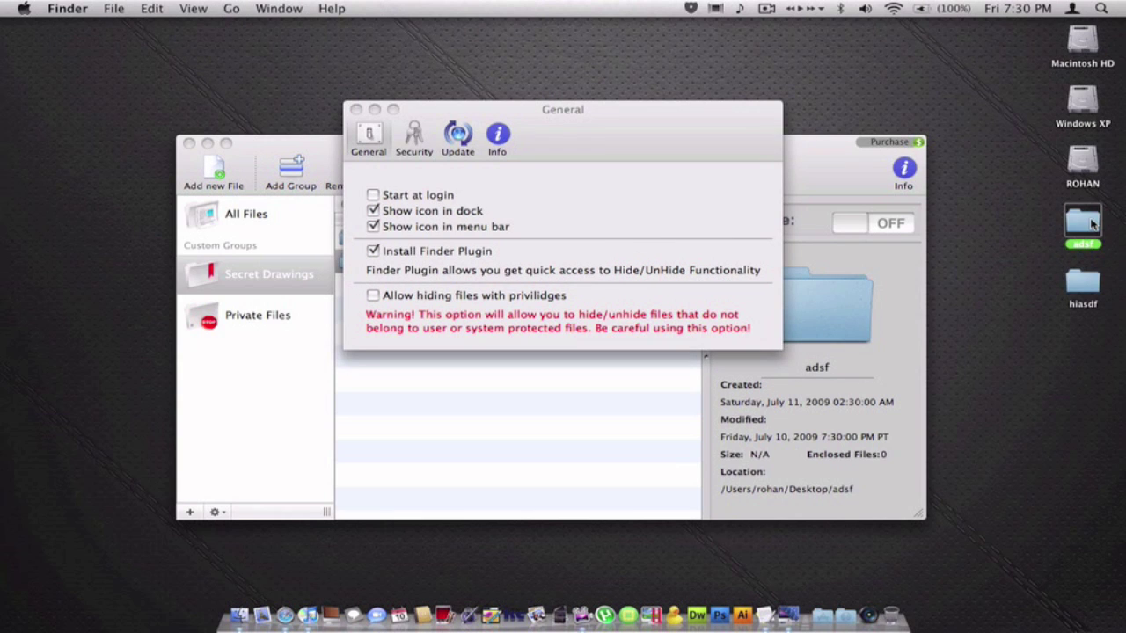
{"action": "right_click", "coordinate": [1092, 224]}
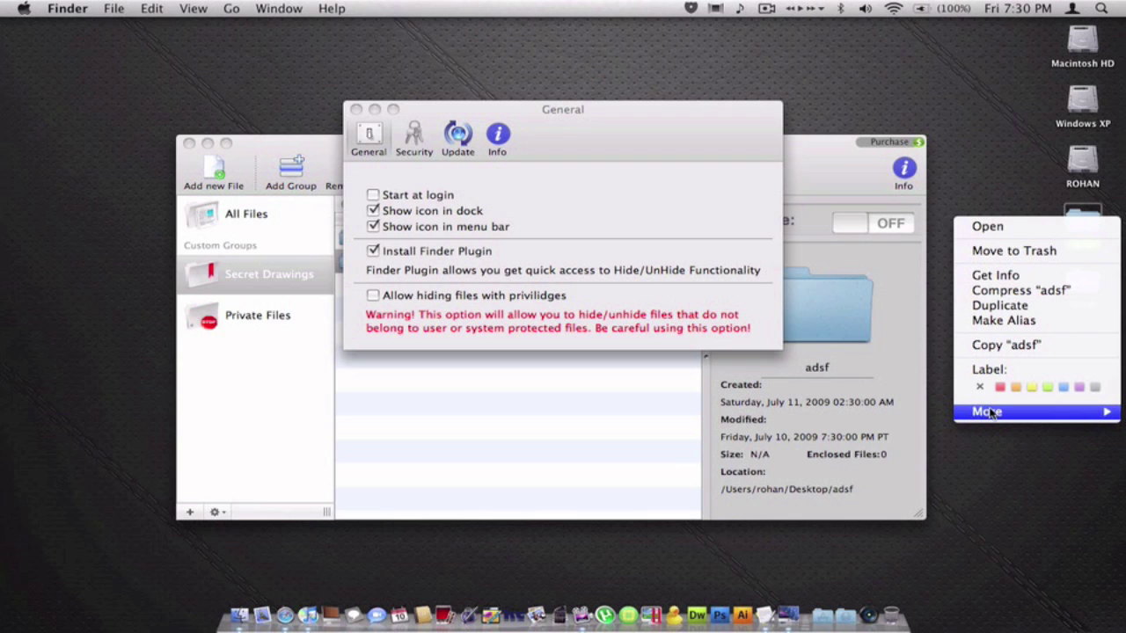
{"action": "mouse_move", "coordinate": [991, 413]}
{"action": "mouse_move", "coordinate": [924, 414]}
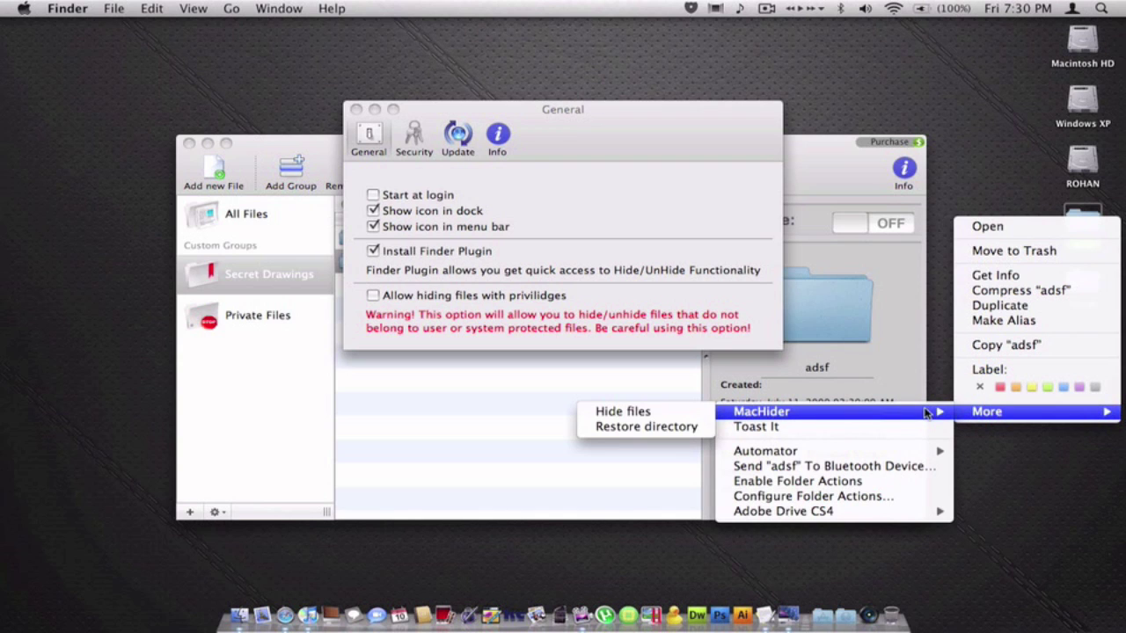
{"action": "left_click", "coordinate": [623, 411]}
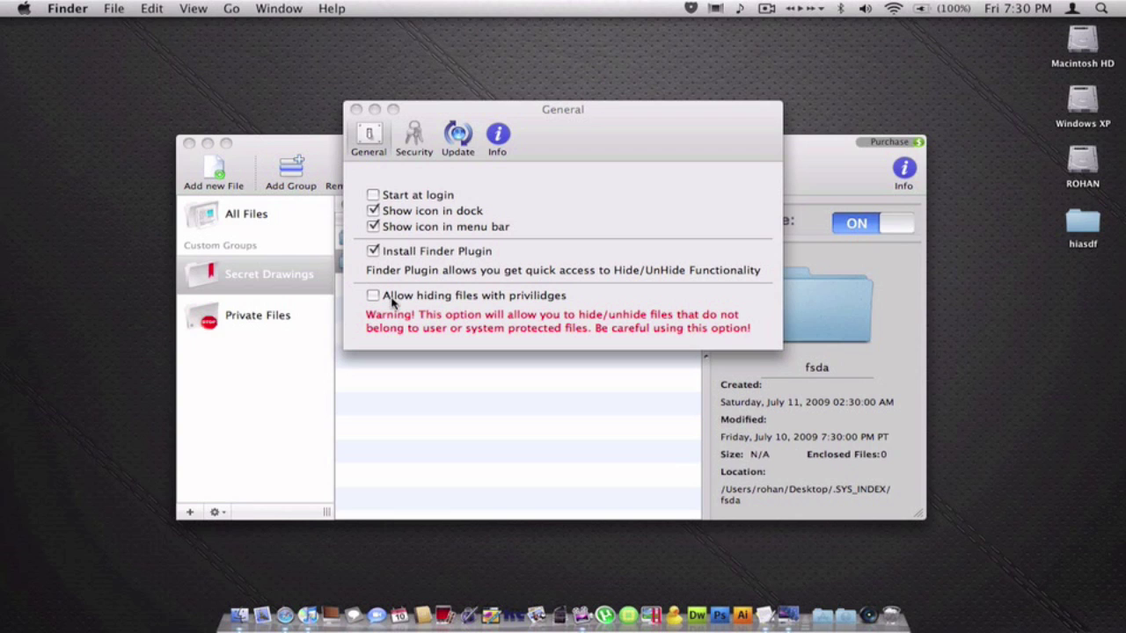
Require a password in MacHider's security preferences, enter and confirm the new password, and close the preferences.
{"action": "left_click", "coordinate": [417, 319]}
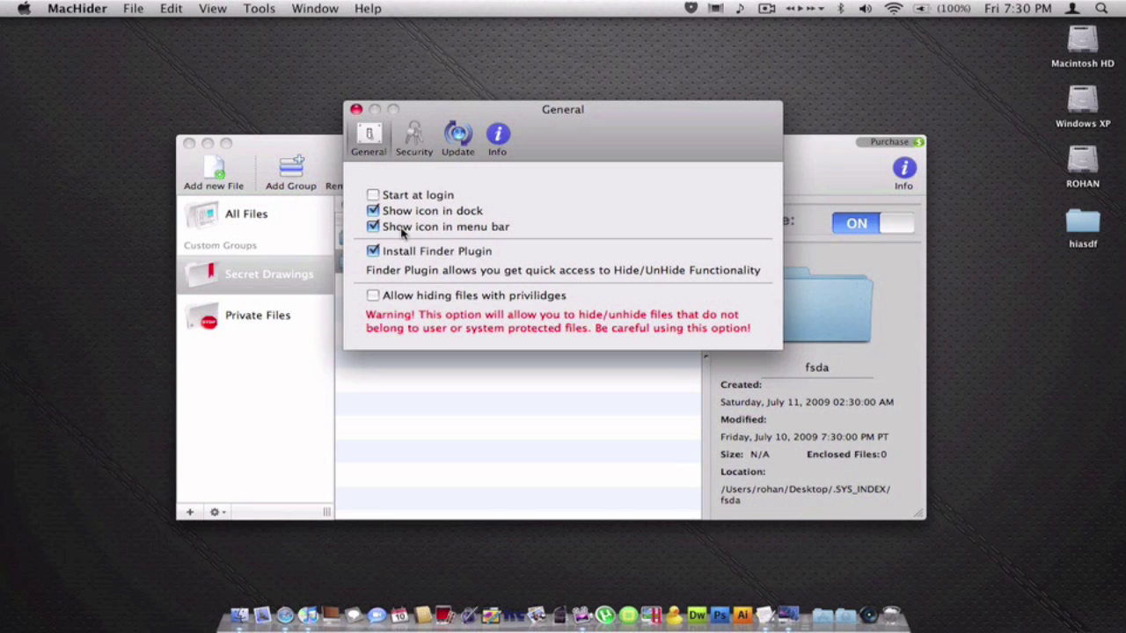
{"action": "left_click", "coordinate": [691, 8]}
{"action": "left_click", "coordinate": [536, 101]}
{"action": "left_click", "coordinate": [405, 139]}
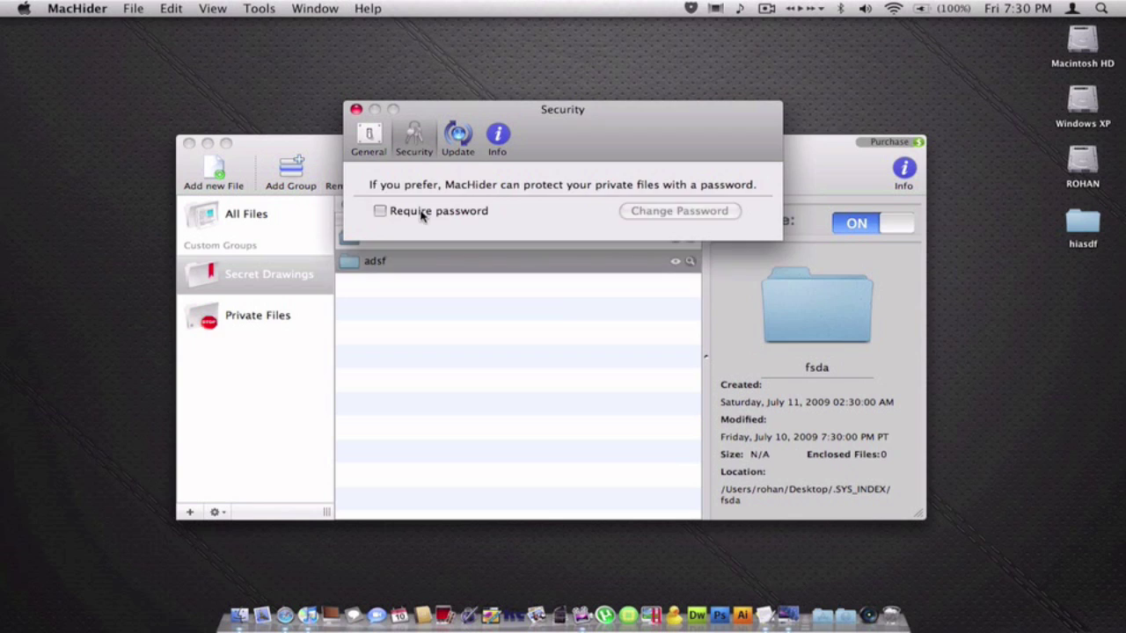
{"action": "left_click", "coordinate": [423, 216]}
{"action": "type", "text": "•••••••••••"}
{"action": "key", "text": "Tab"}
{"action": "type", "text": "•••••••••••"}
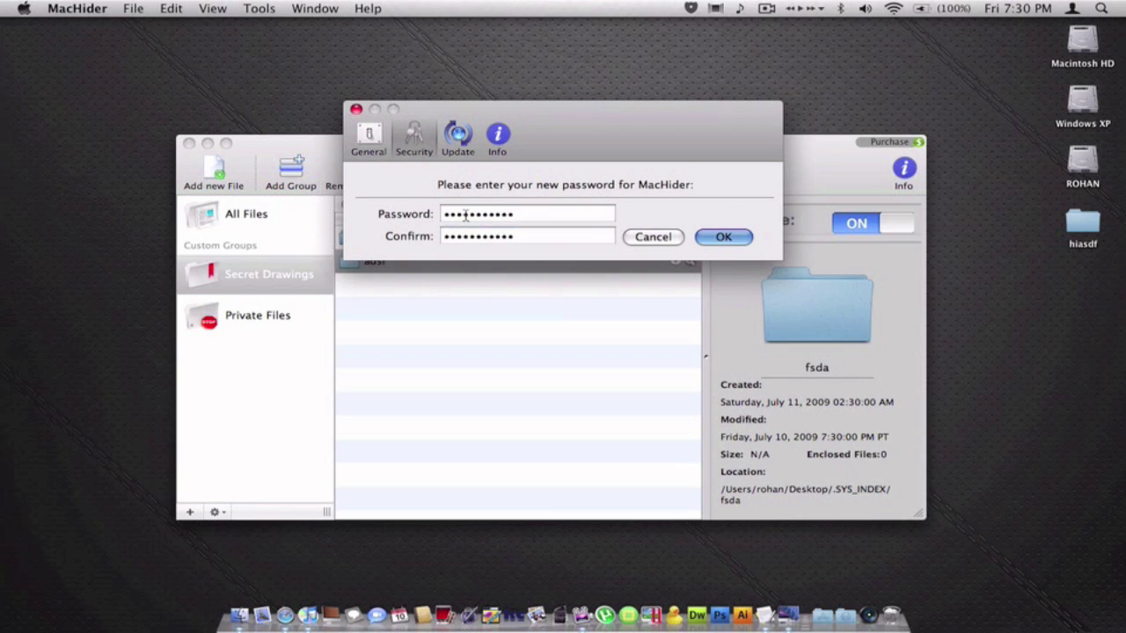
{"action": "key", "text": "Return"}
{"action": "left_click", "coordinate": [355, 109]}
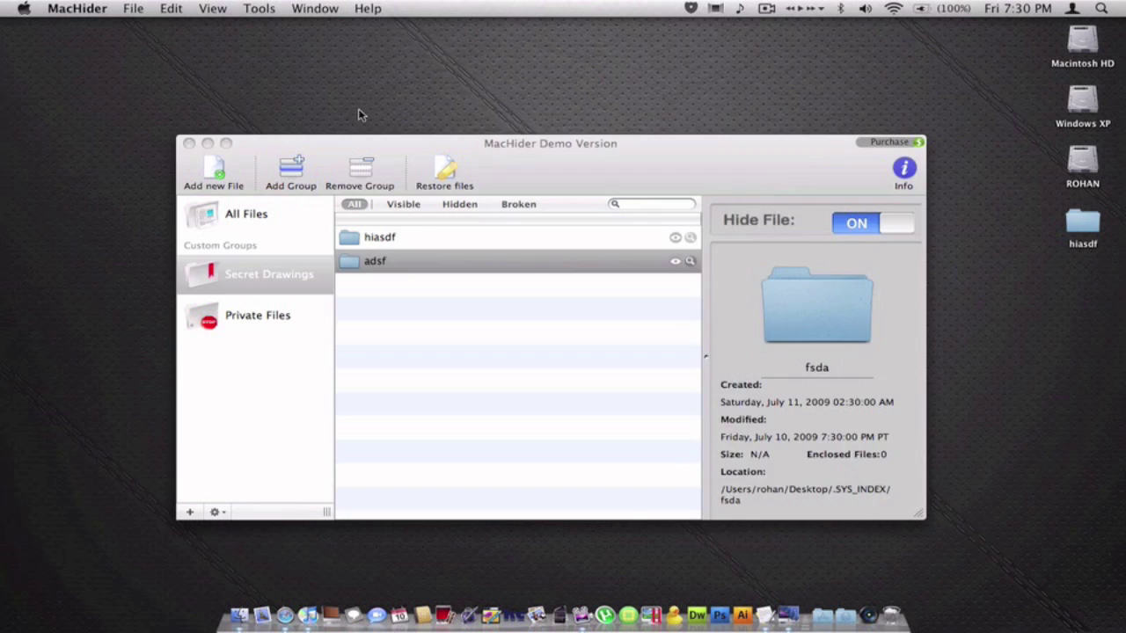
Quit and reopen MacHider, unlocking it with the MacHider password, and decline automatic update checks.
{"action": "left_click", "coordinate": [360, 172]}
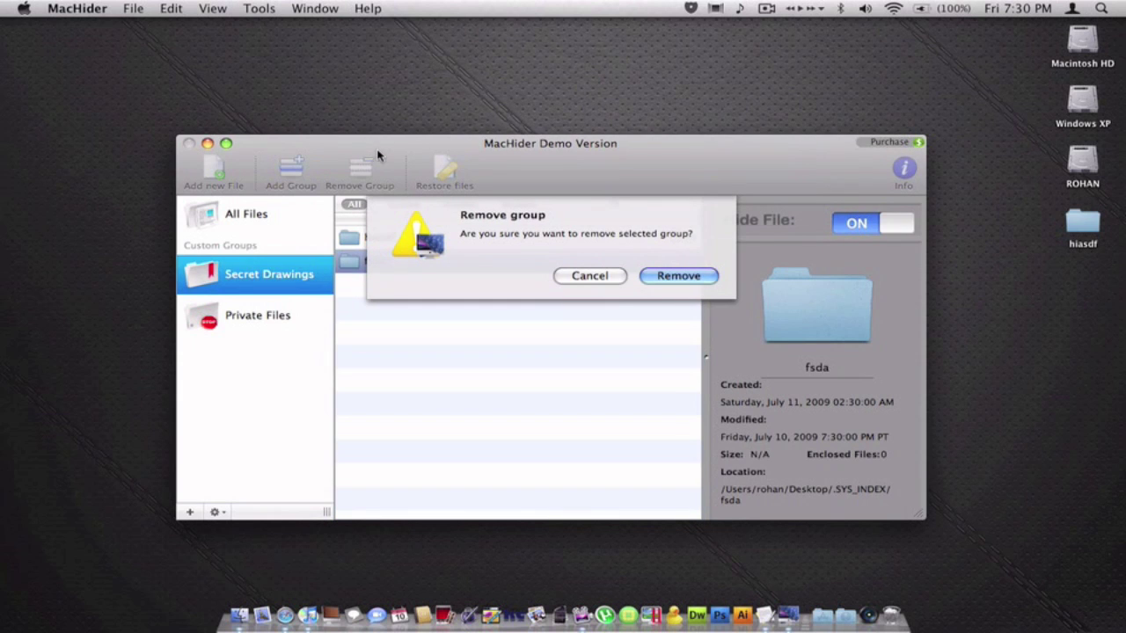
{"action": "left_click", "coordinate": [607, 275]}
{"action": "key", "text": "super+q"}
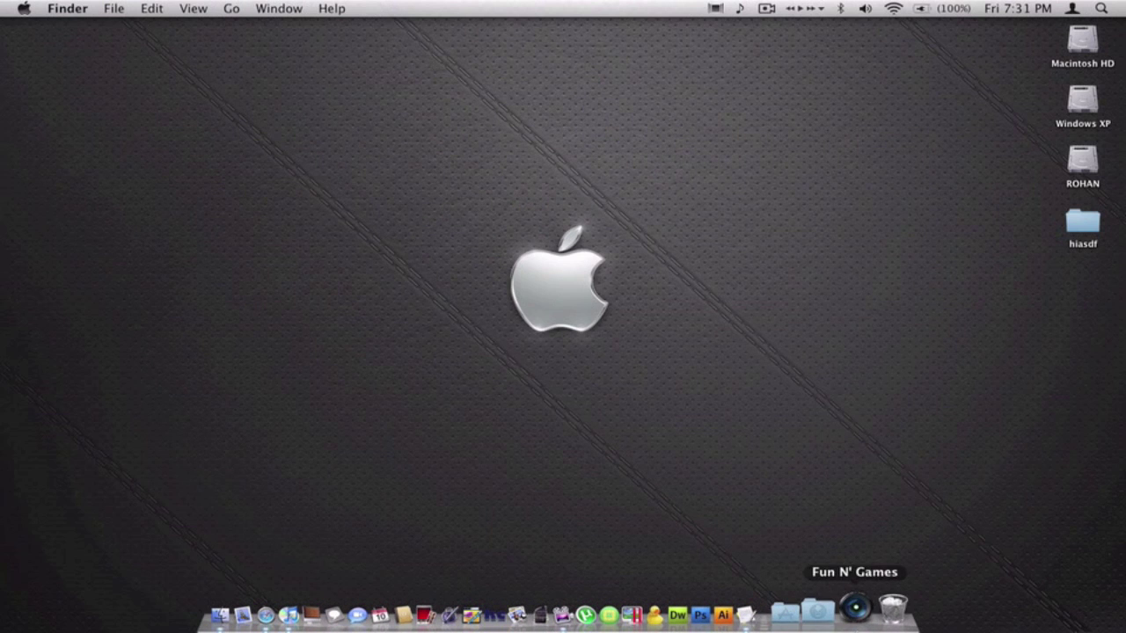
{"action": "left_click", "coordinate": [819, 616]}
{"action": "left_click", "coordinate": [832, 338]}
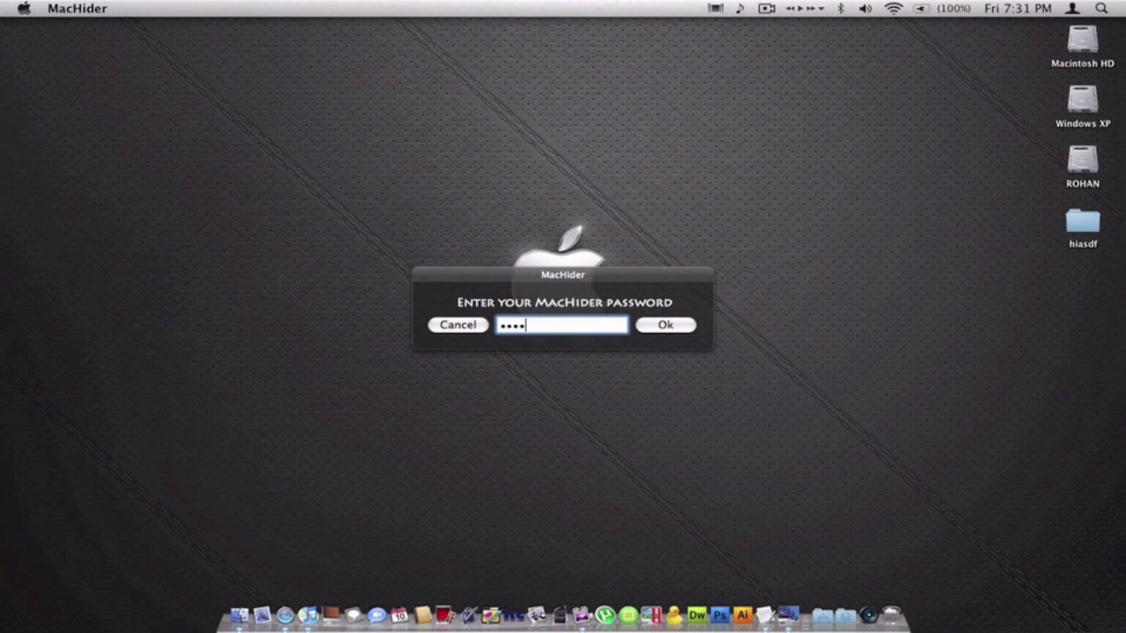
{"action": "key", "text": "Return"}
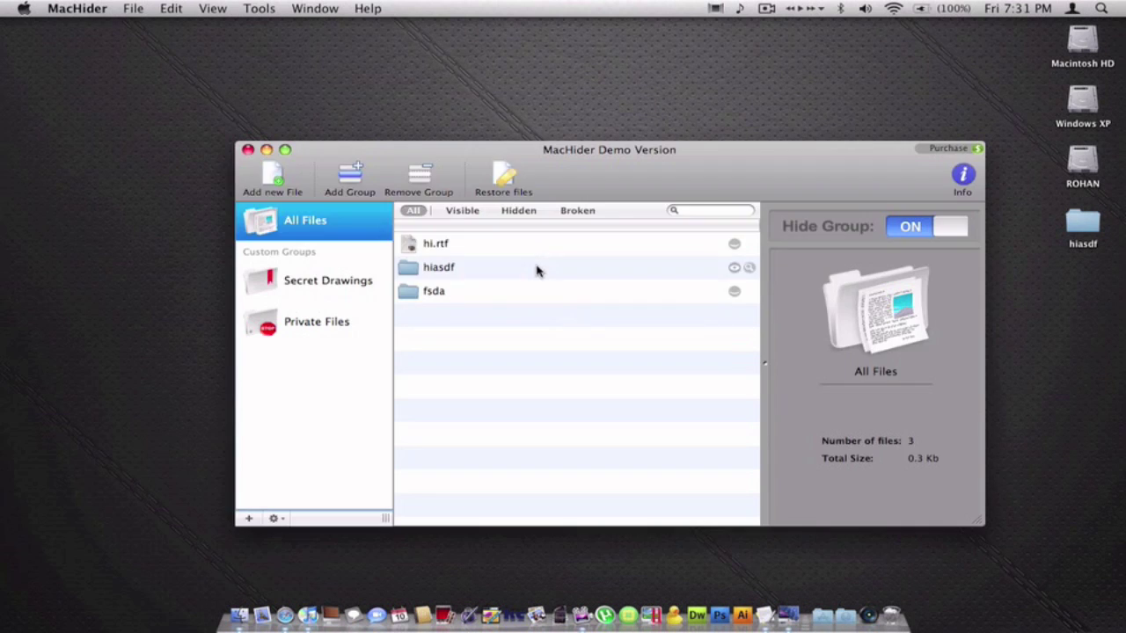
{"action": "left_click", "coordinate": [561, 240]}
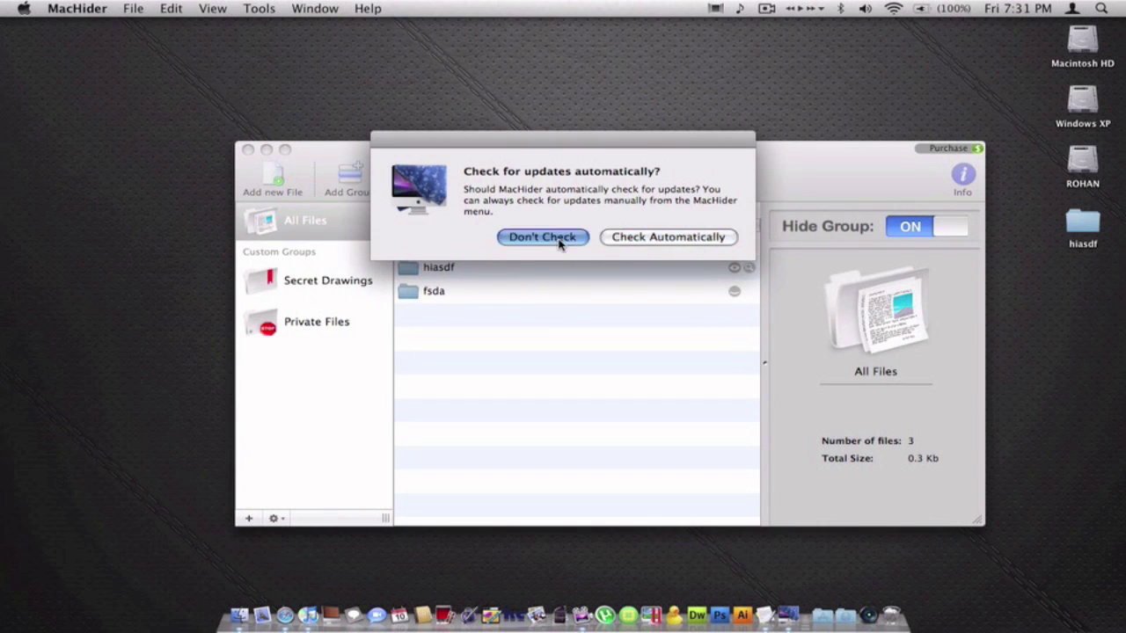
{"action": "left_click_drag", "start_coordinate": [584, 183], "coordinate": [563, 183]}
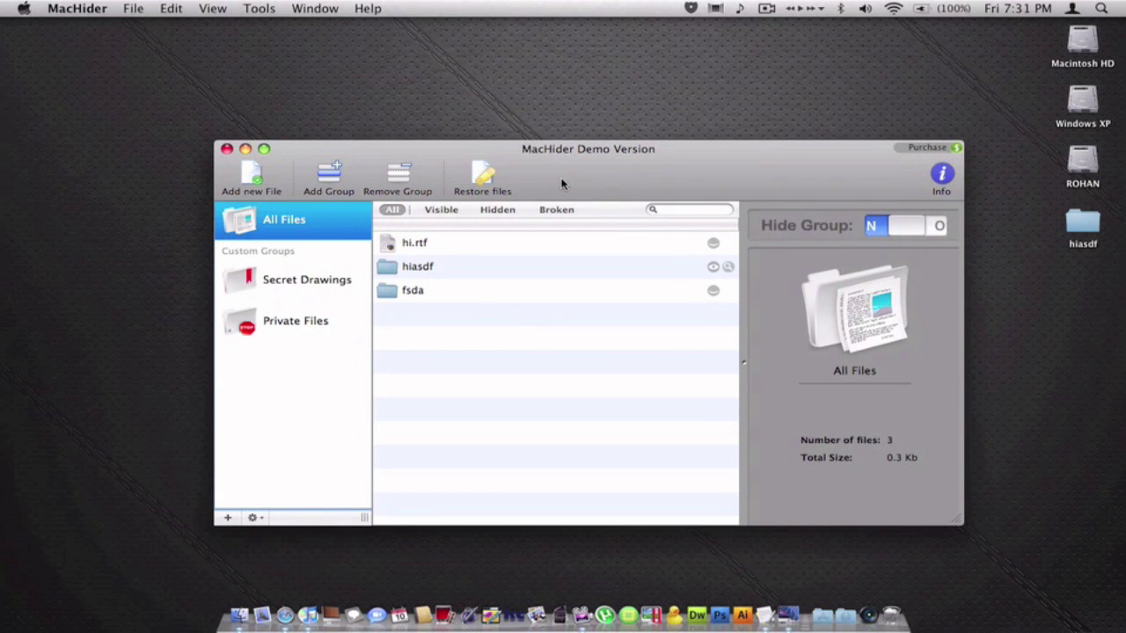
Enable Check for updates in MacHider's update preferences, set to On Launch.
{"action": "left_click", "coordinate": [64, 7]}
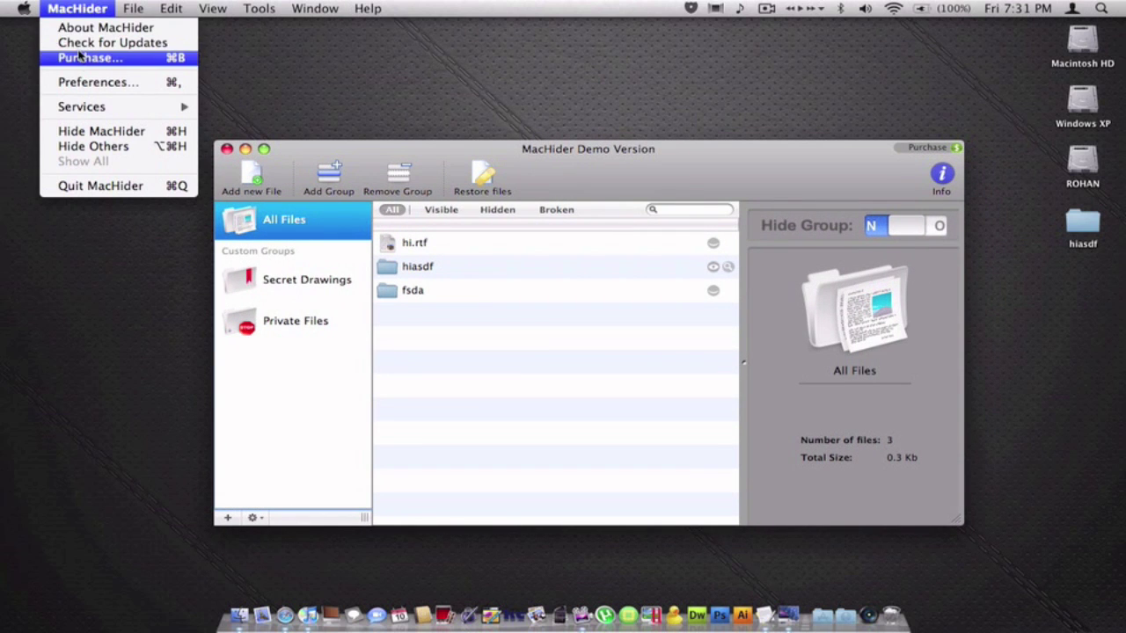
{"action": "left_click", "coordinate": [79, 81]}
{"action": "left_click", "coordinate": [497, 134]}
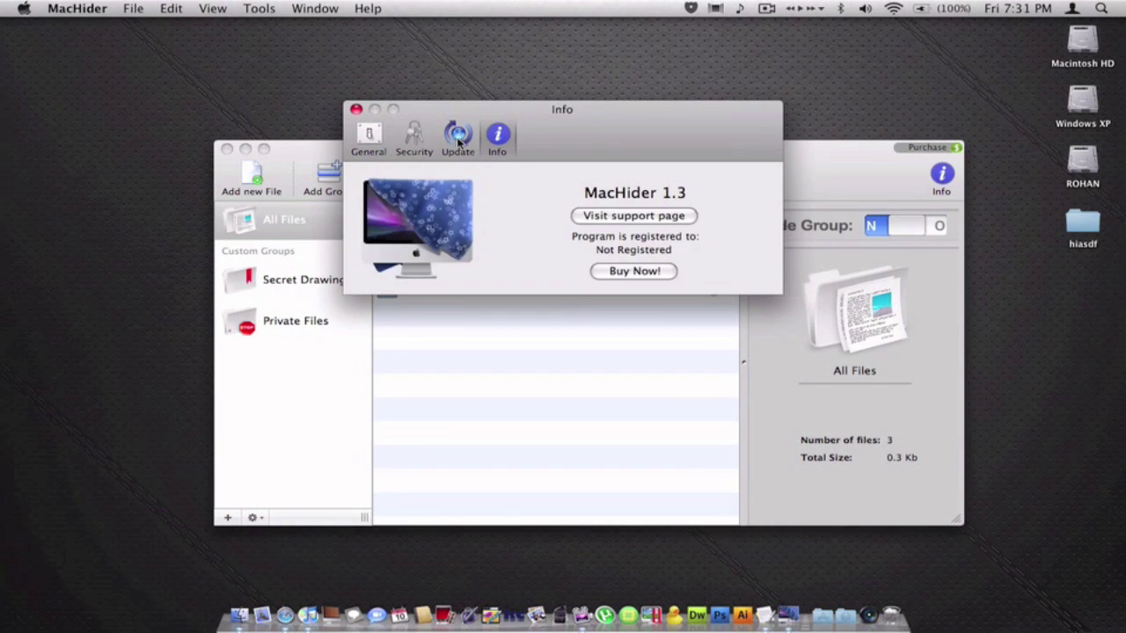
{"action": "left_click", "coordinate": [457, 137]}
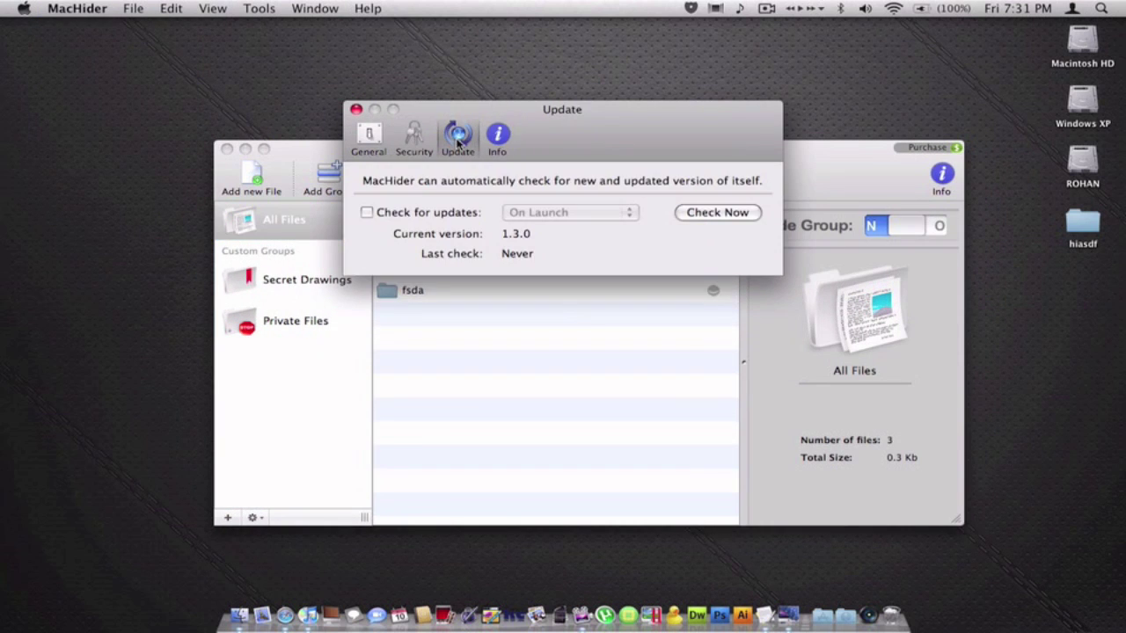
{"action": "left_click", "coordinate": [429, 212]}
{"action": "left_click", "coordinate": [538, 213]}
{"action": "left_click", "coordinate": [651, 248]}
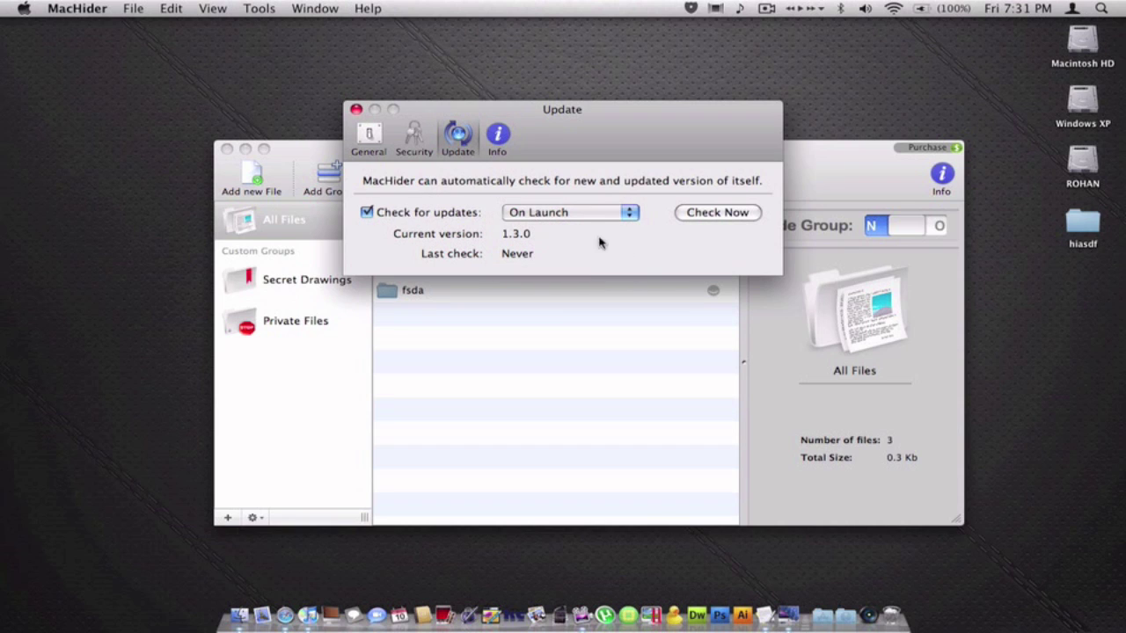
View MacHider's version and registration information in the preferences, and return to the main file list.
{"action": "left_click", "coordinate": [498, 141]}
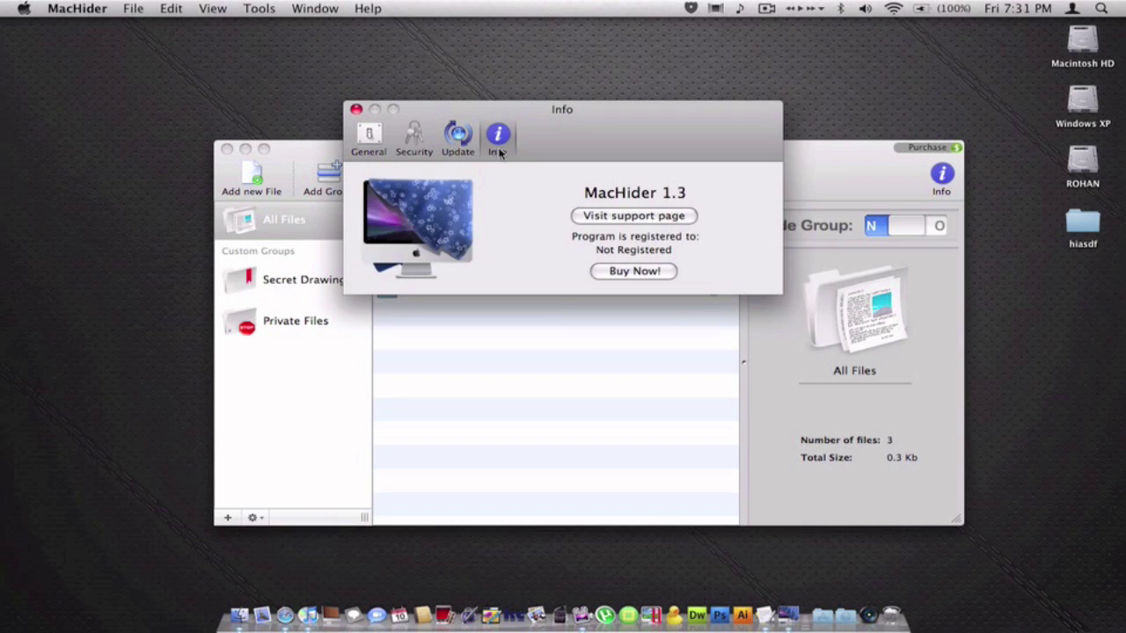
{"action": "left_click", "coordinate": [356, 110]}
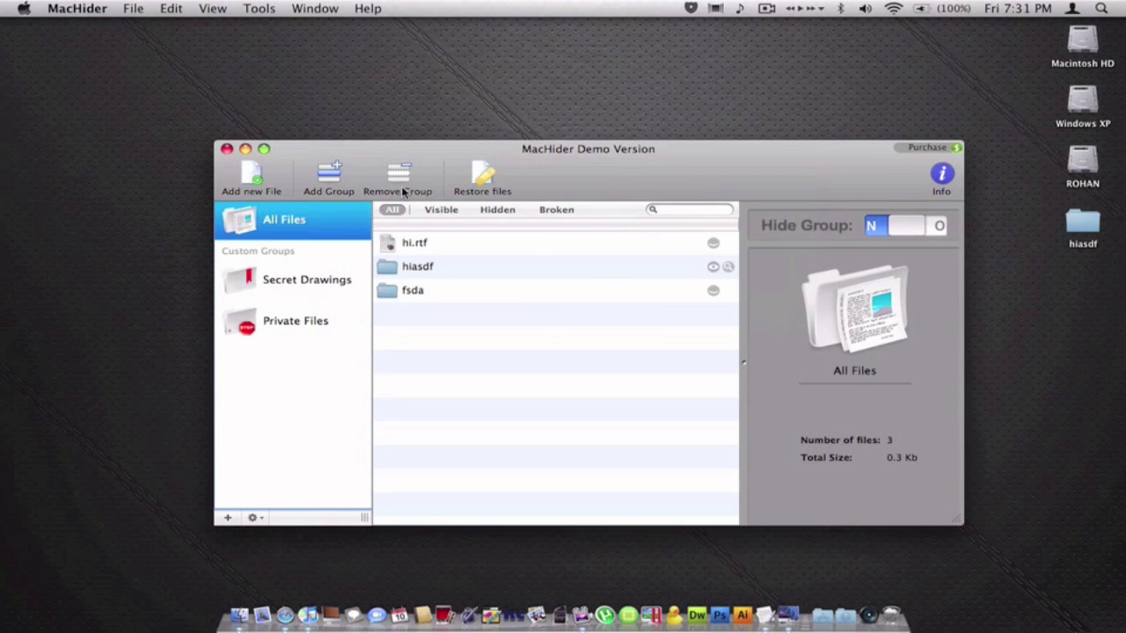
{"action": "left_click", "coordinate": [505, 367]}
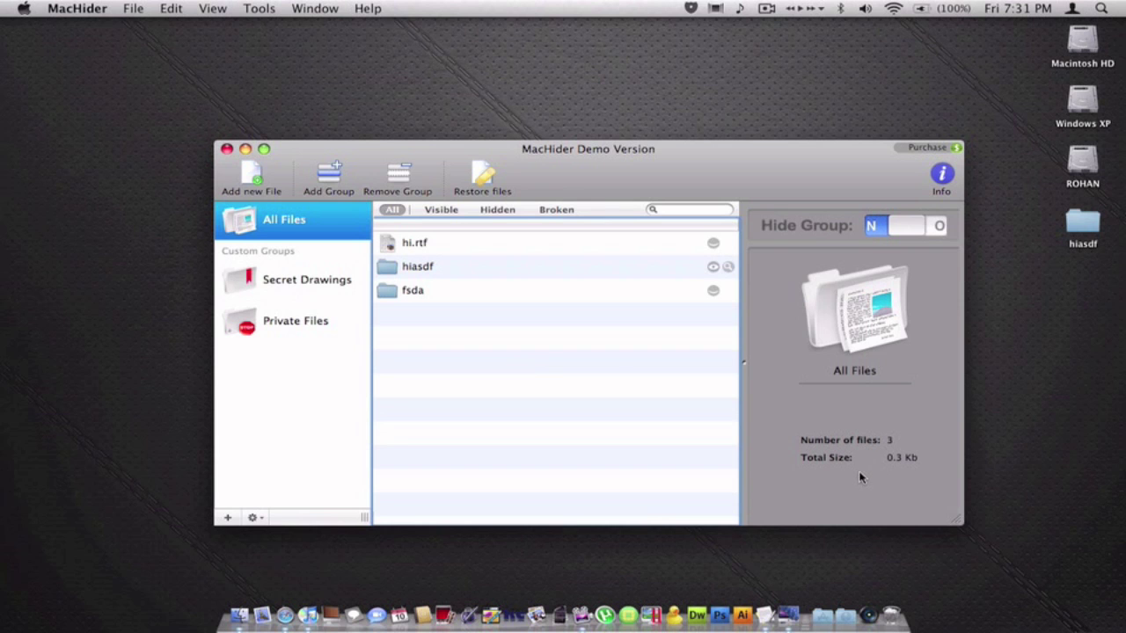